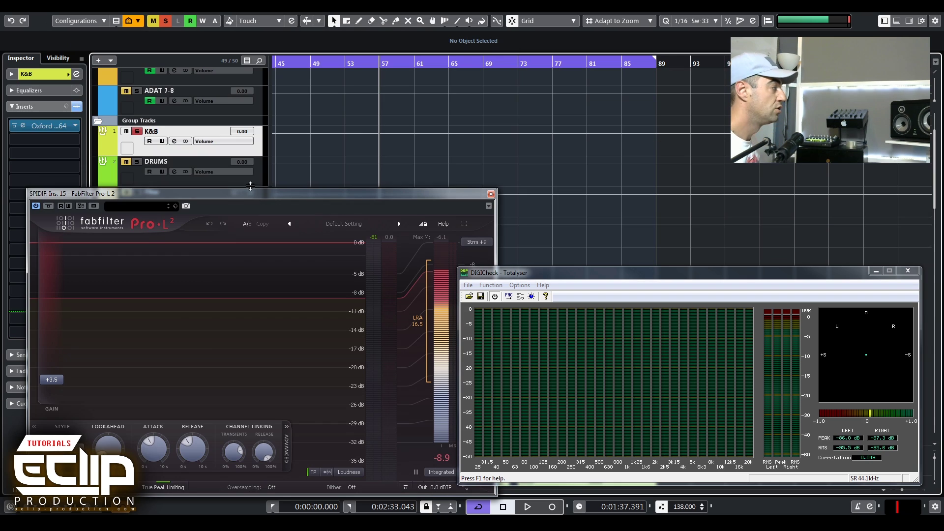
- Solo the DRUMS group alongside K&B and play the section to observe the Pro-L 2 limiter's gain reduction
click(280, 172)
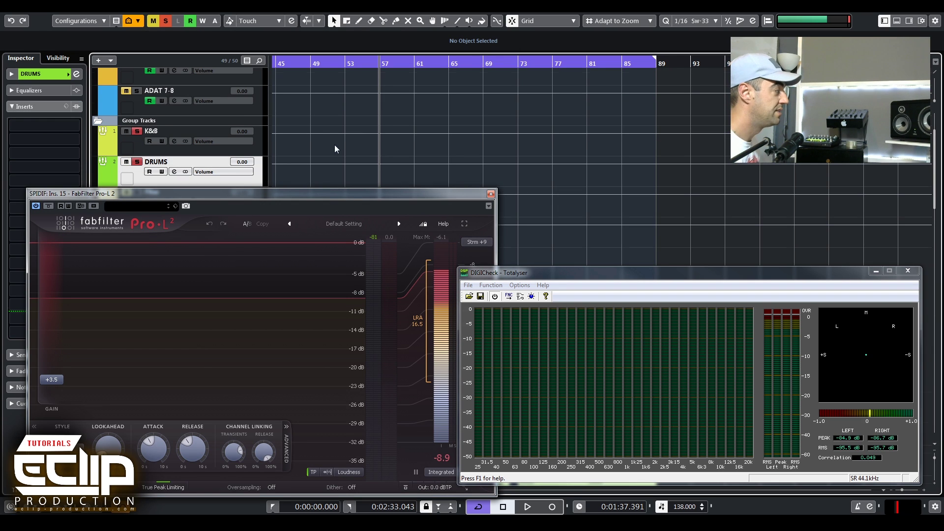
scroll(334, 144, down, 3)
key(space)
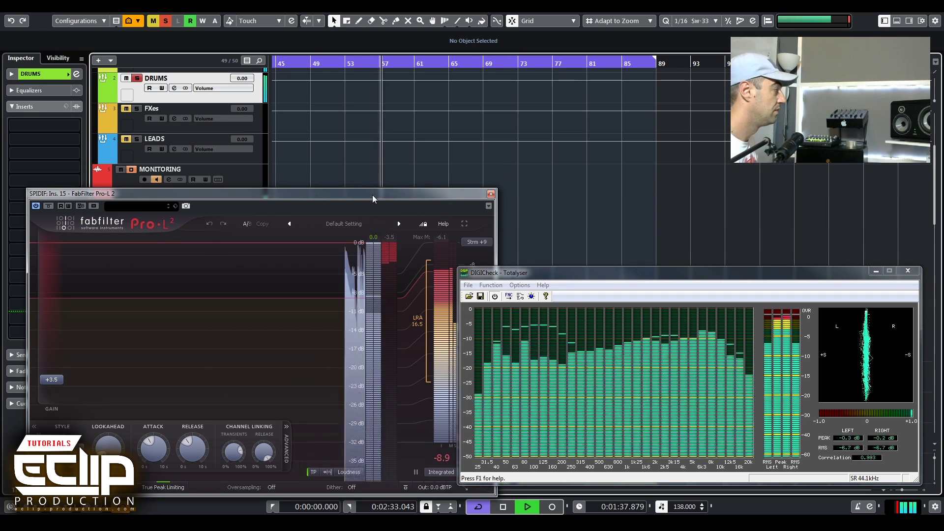
drag(373, 195, 399, 117)
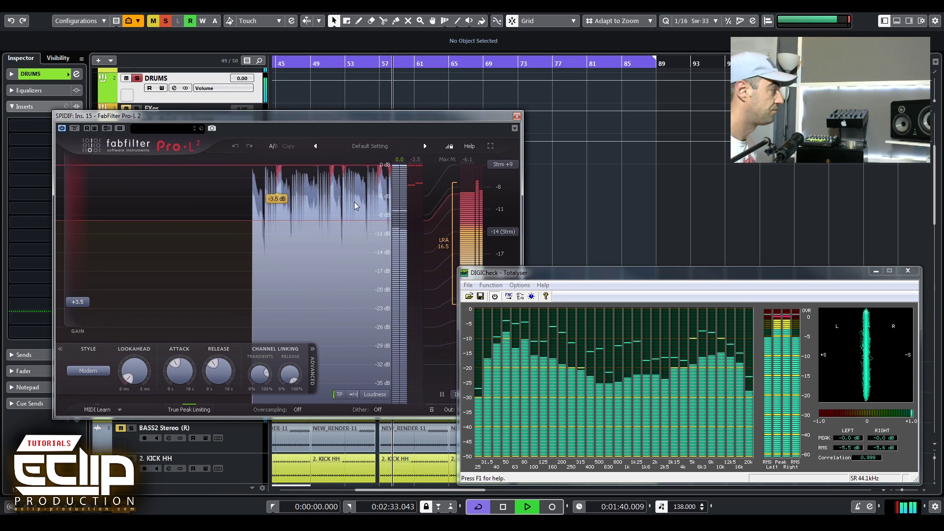
key(space)
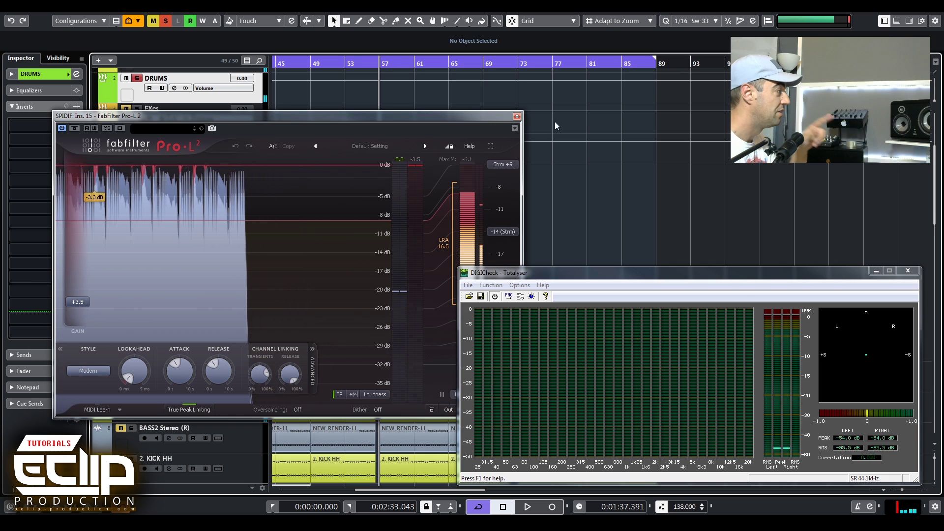
- Close the Pro-L 2 window and select the K&B group track
click(517, 118)
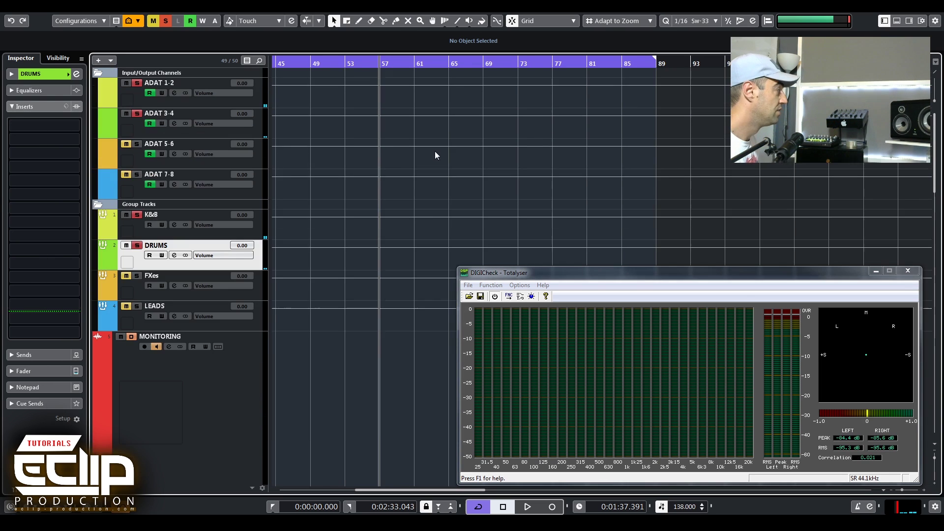
click(179, 211)
key(s)
scroll(376, 209, down, 5)
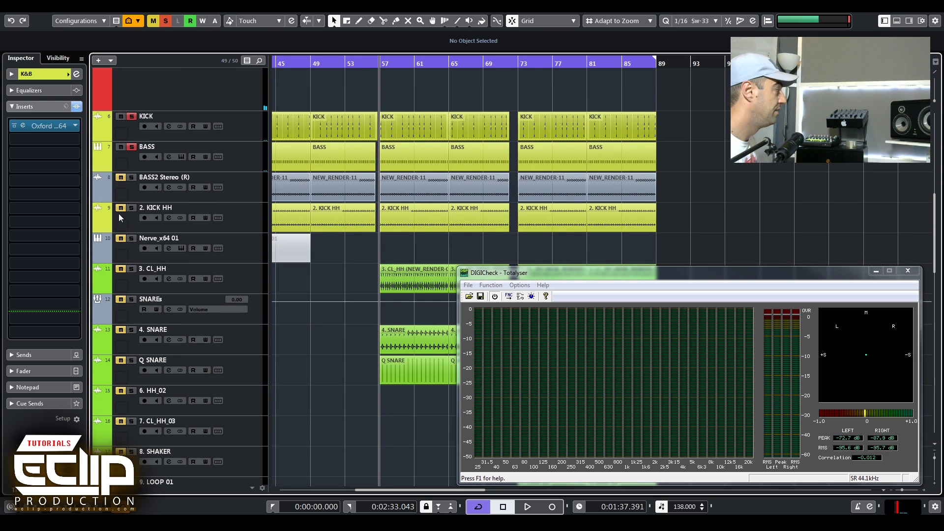
scroll(355, 235, up, 5)
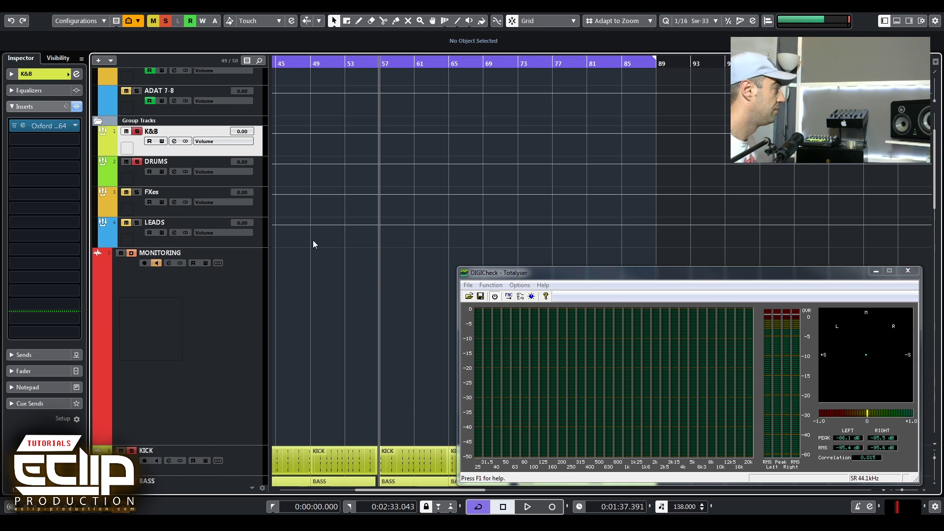
- Play the soloed groups and reopen Pro-L 2 from the SPDIF channel in the MixConsole to watch its gain reduction
key(space)
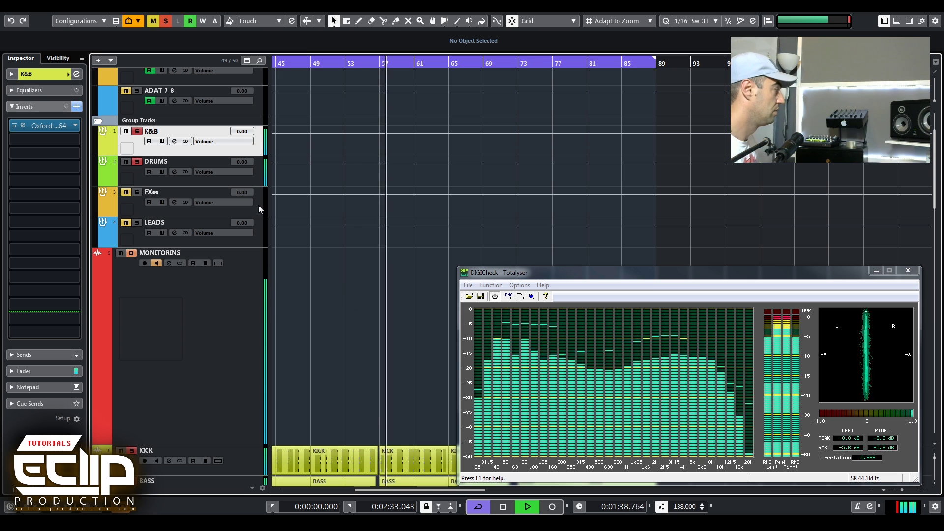
key(F3)
click(436, 239)
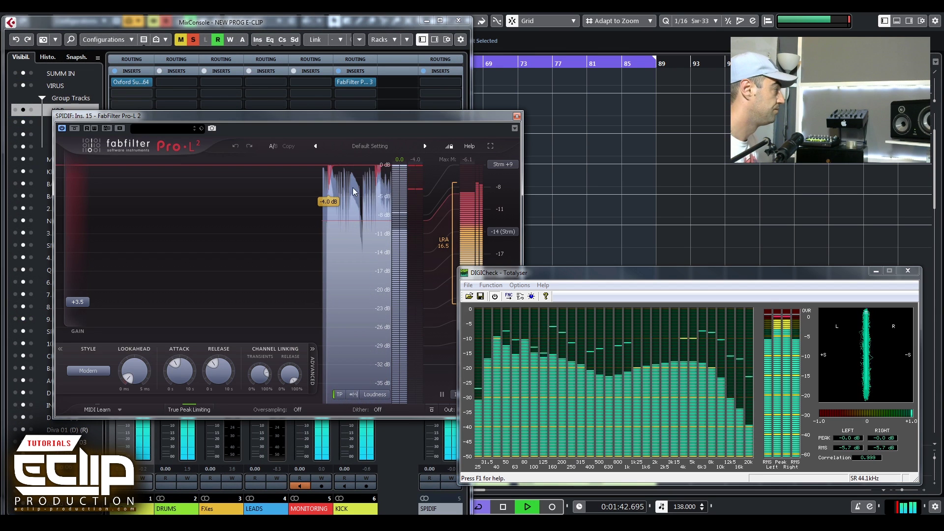
key(F3)
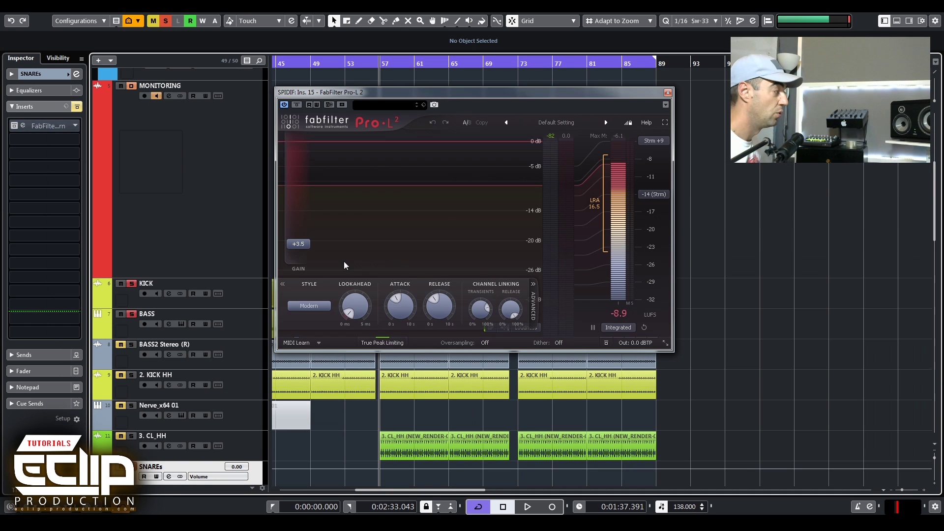
- Open FabFilter Saturn on the SNAREs group and check its Broken Tube saturation style
scroll(148, 285, down, 4)
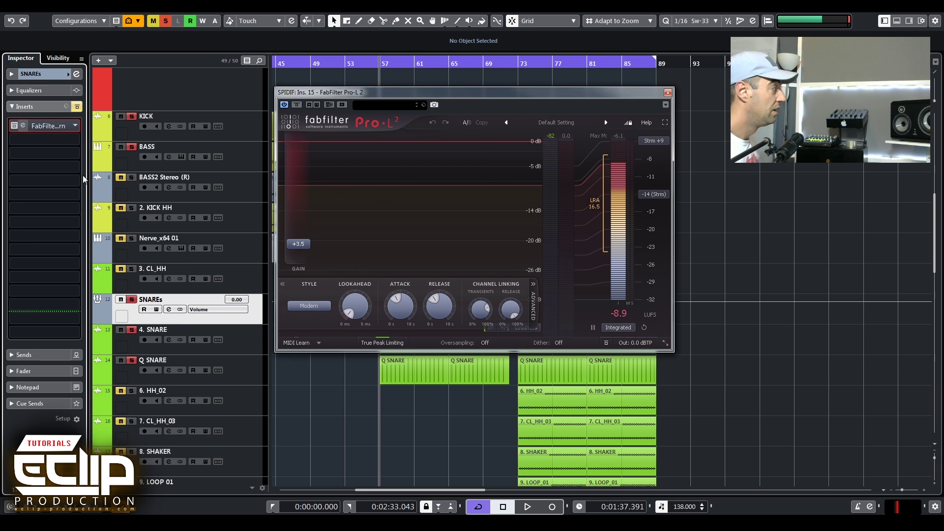
click(45, 126)
drag(125, 26, 182, 100)
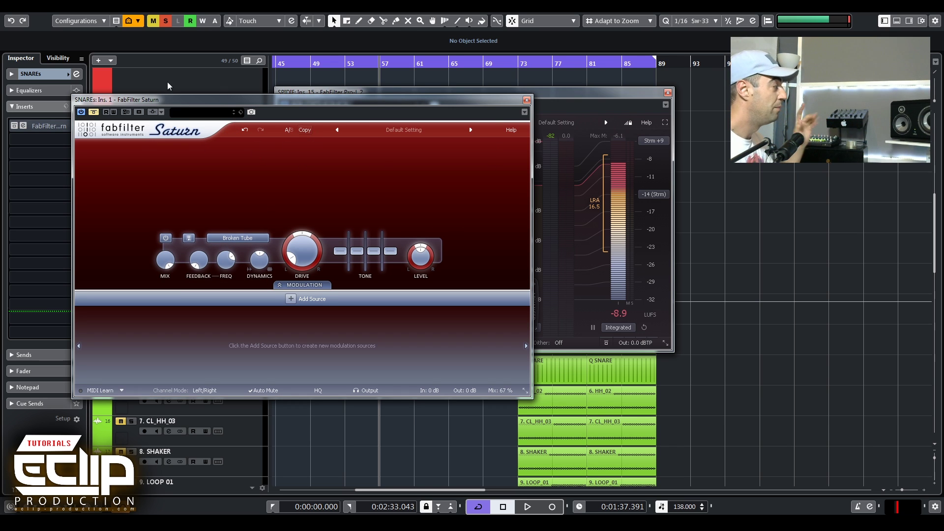
click(230, 239)
click(240, 271)
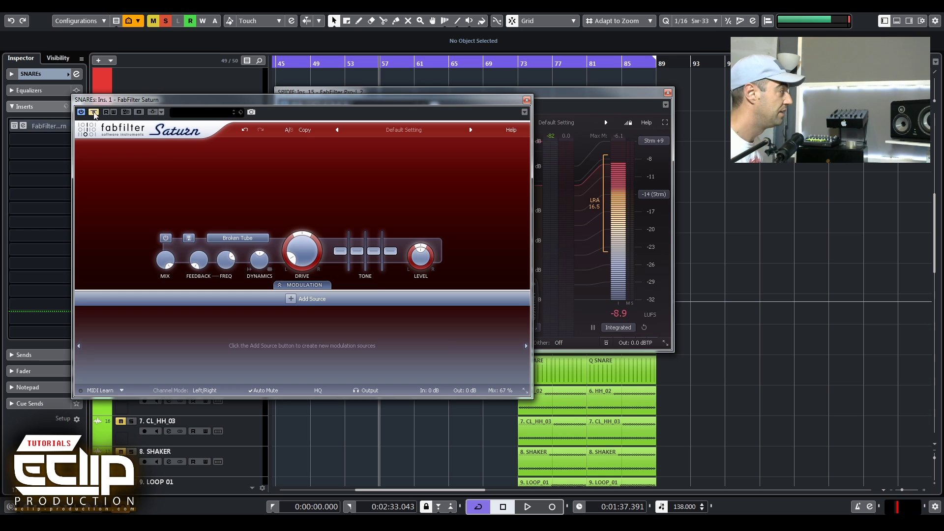
- Open the SNAREs channel settings, bypass Saturn and play the snares to measure their unprocessed peak level
key(e)
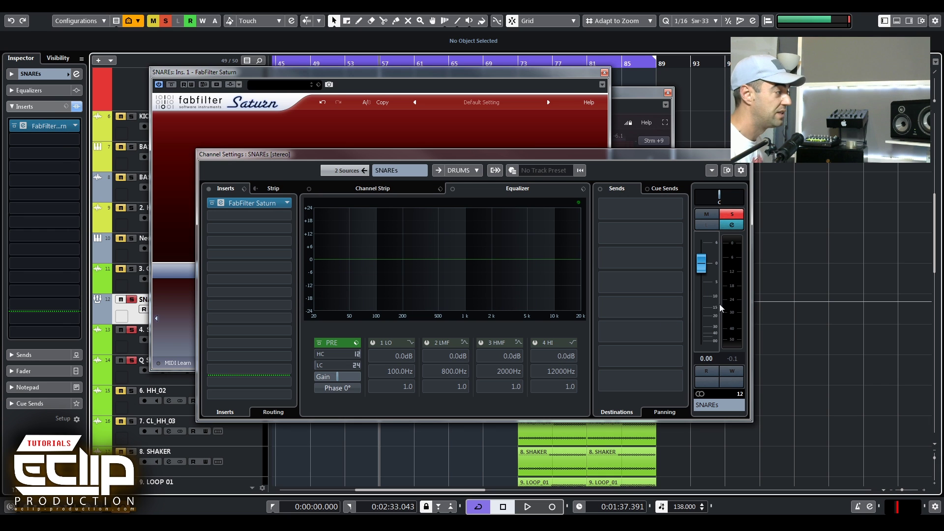
click(170, 85)
key(space)
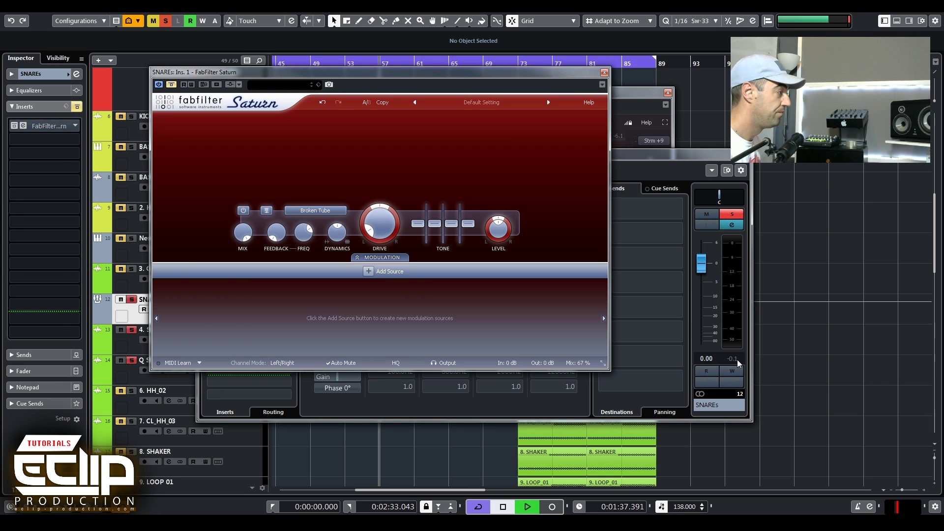
click(719, 203)
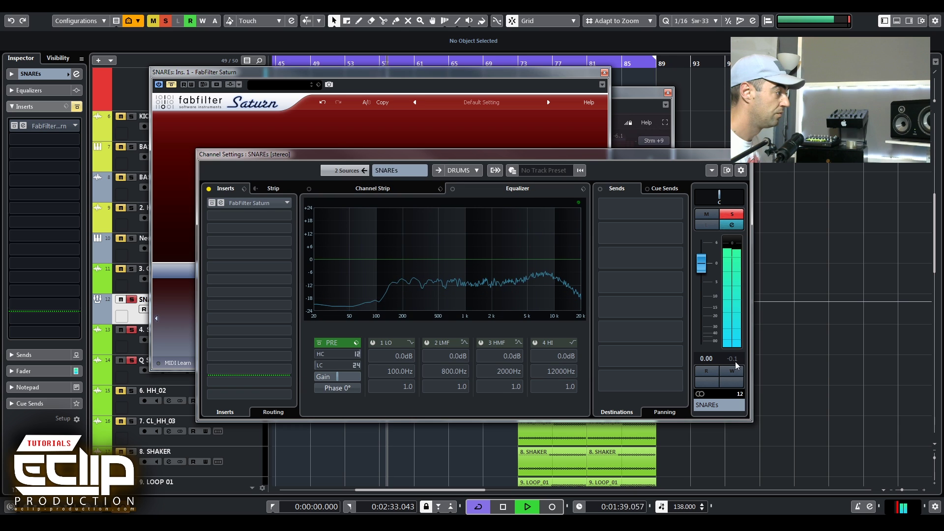
key(space)
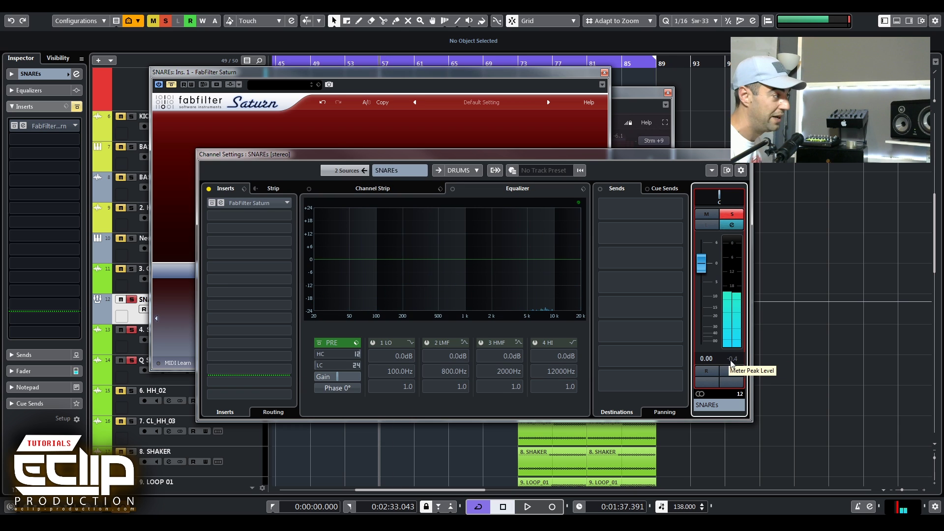
- Re-enable Saturn on the SNAREs group and play the snares to measure their saturated peak level
click(211, 146)
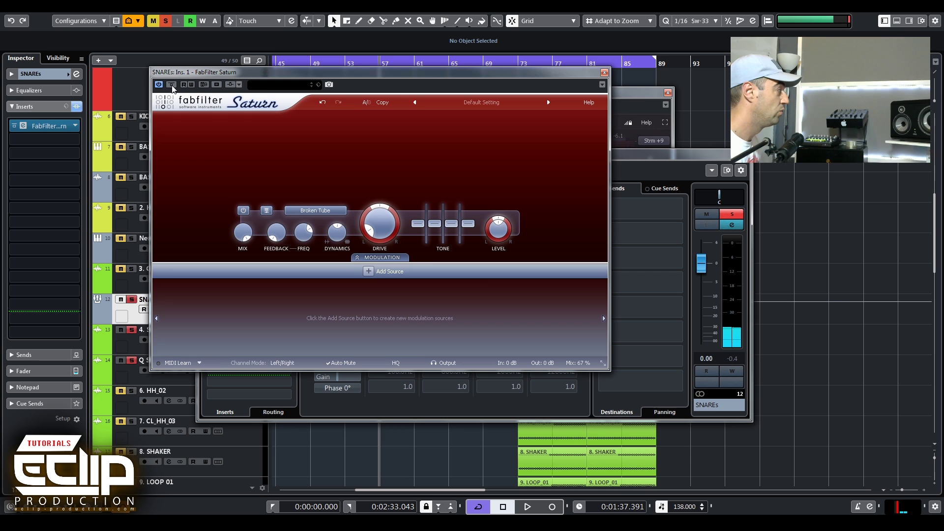
mouse_move(381, 228)
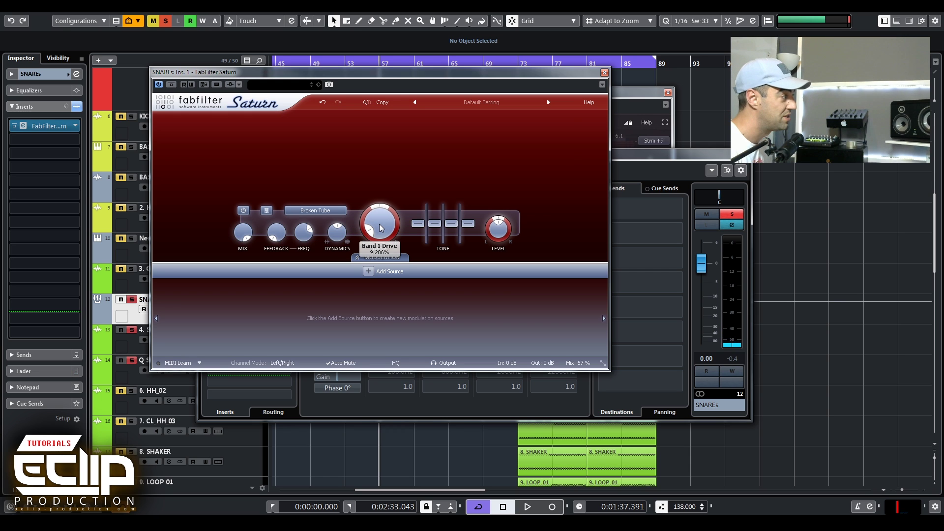
key(space)
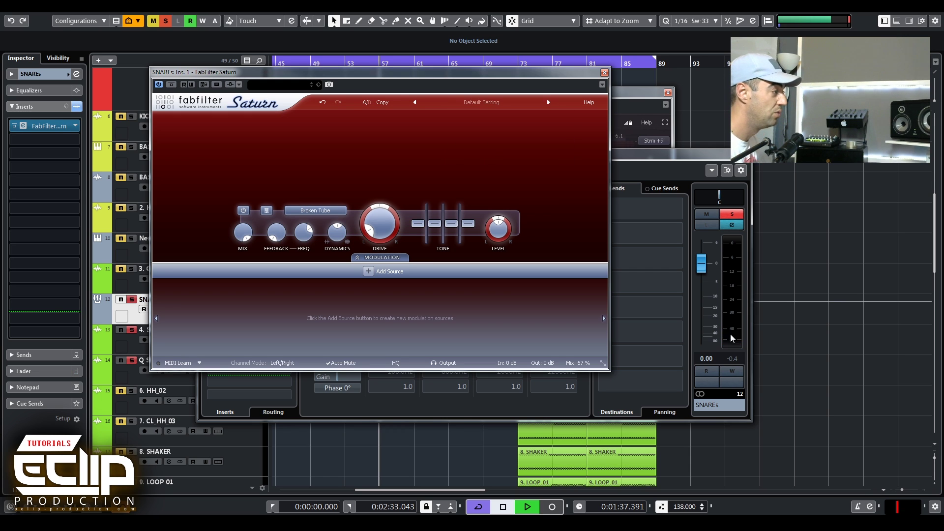
click(729, 376)
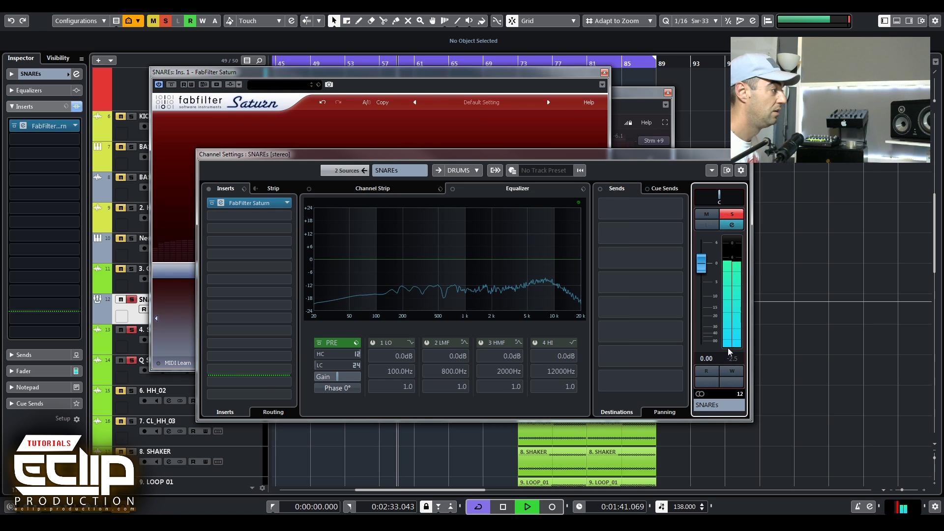
key(space)
- Set Saturn's overall Mix to 100% and play the snares to measure the peak level
click(541, 123)
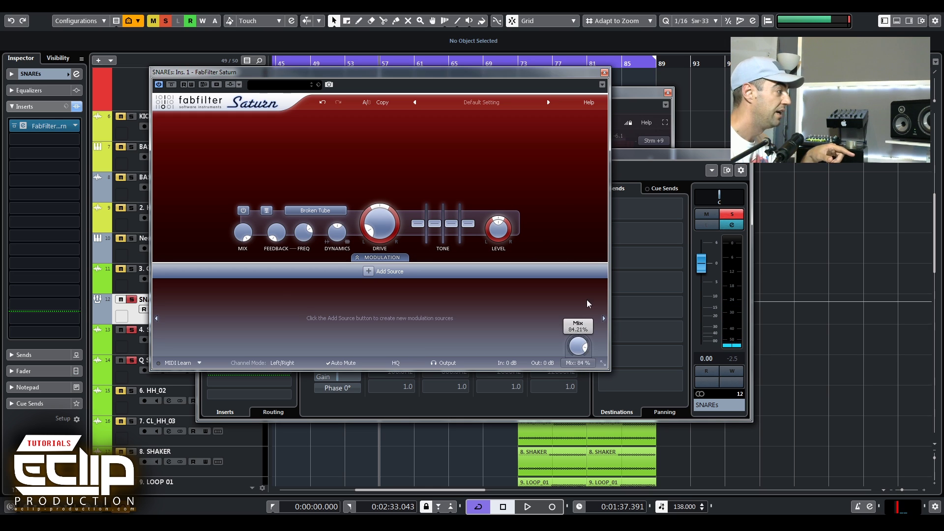
double_click(577, 345)
key(space)
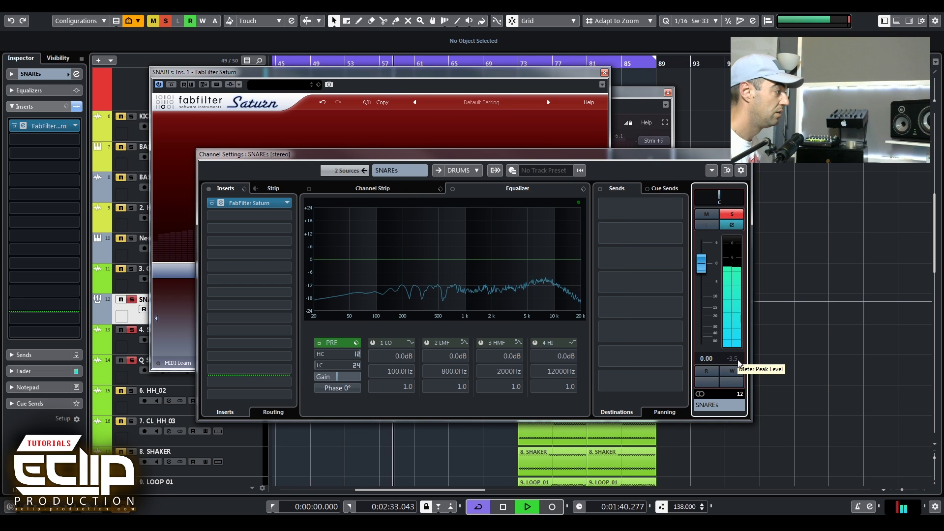
key(space)
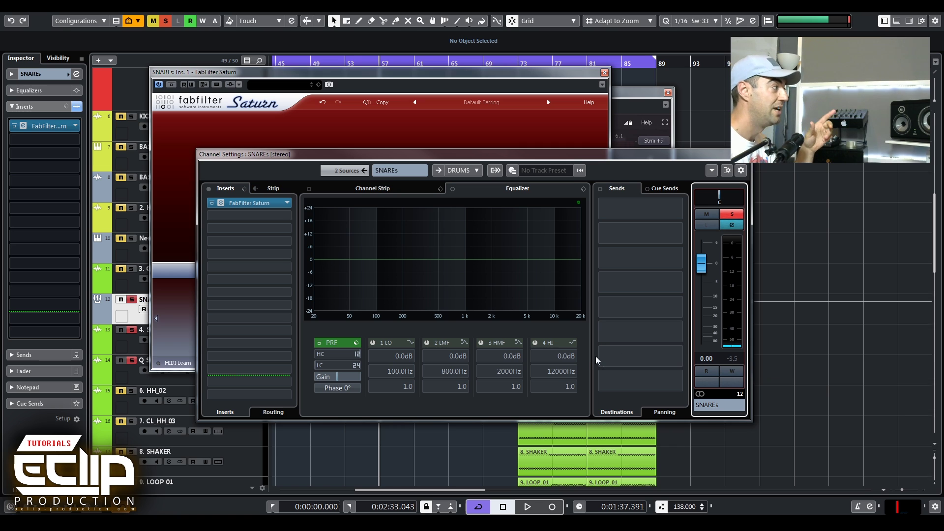
- Try lowering Saturn's Band 1 Bass to -24 dB and return it to 0 dB
click(417, 78)
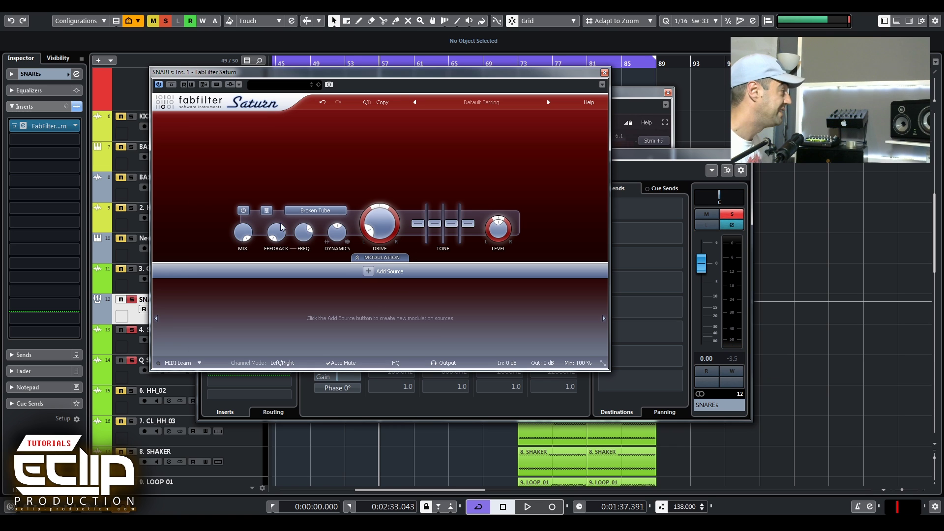
mouse_move(382, 223)
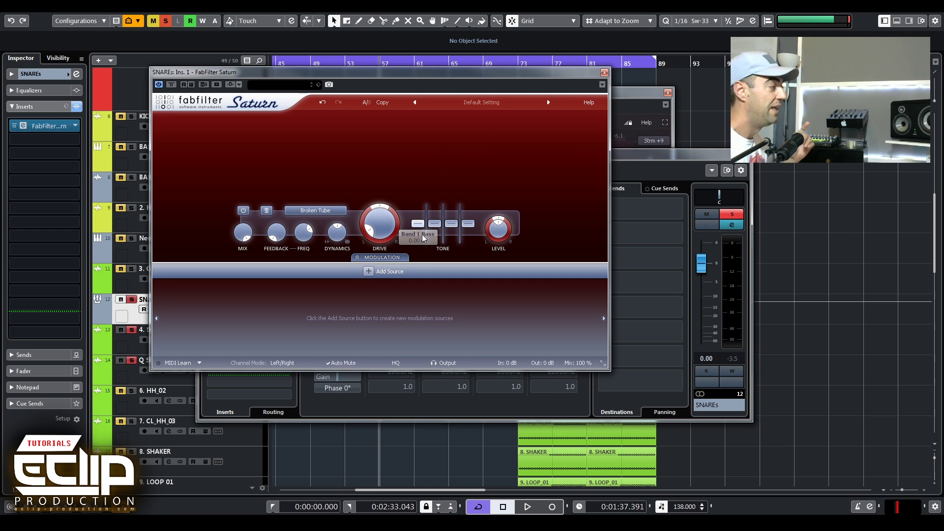
drag(419, 227, 420, 241)
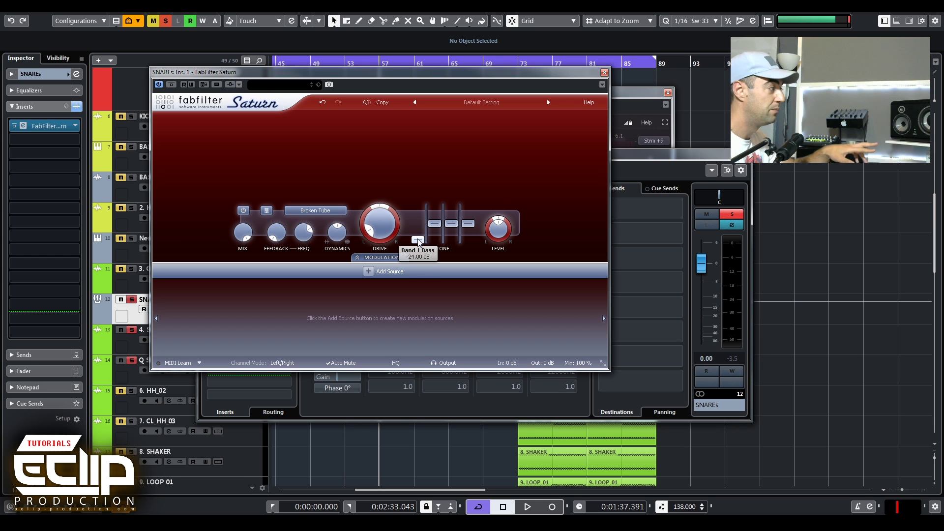
drag(417, 241, 421, 226)
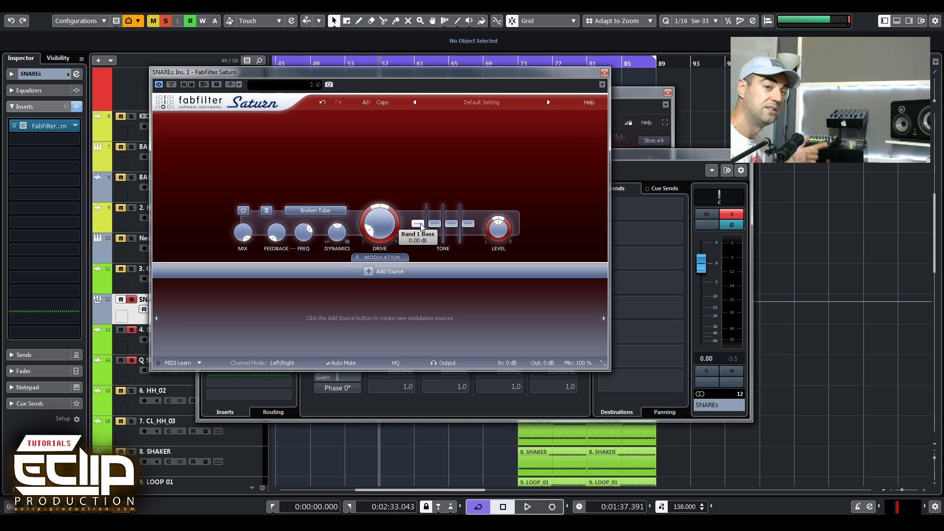
mouse_move(421, 227)
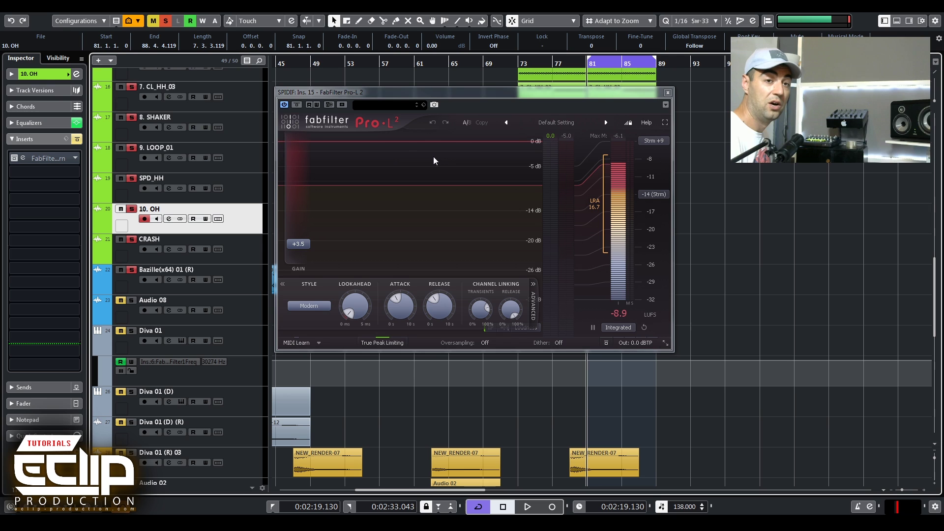
- Play the looped section at bar 81 and unsolo 3. CL_HH to compare the limiter's gain reduction without it
key(space)
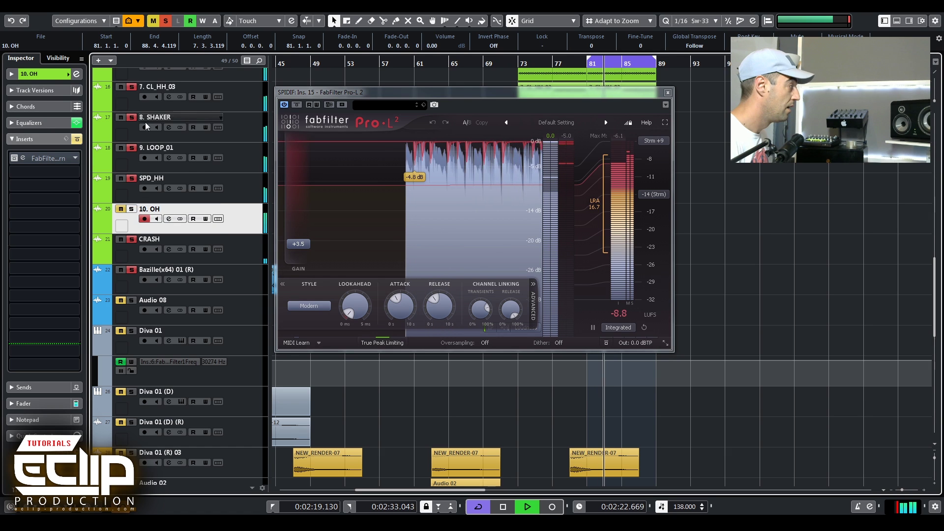
scroll(132, 136, up, 3)
scroll(132, 142, up, 8)
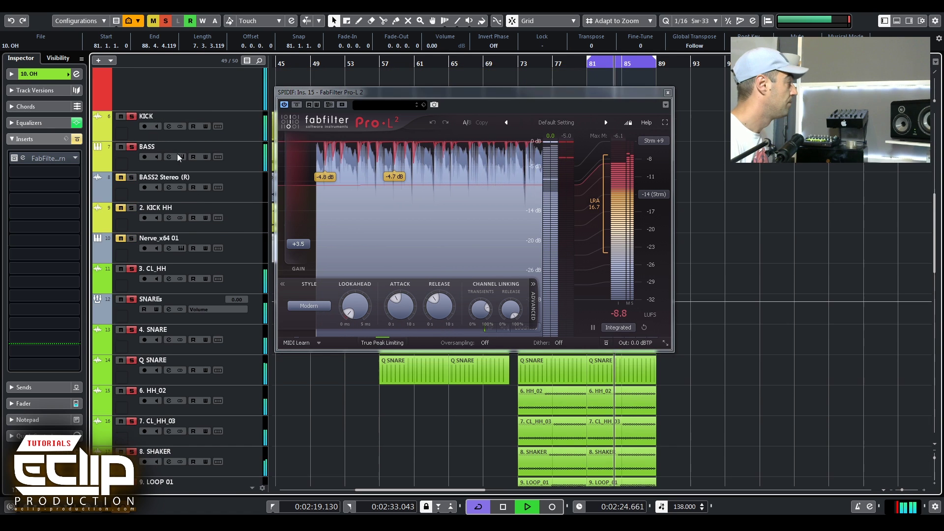
click(131, 269)
key(space)
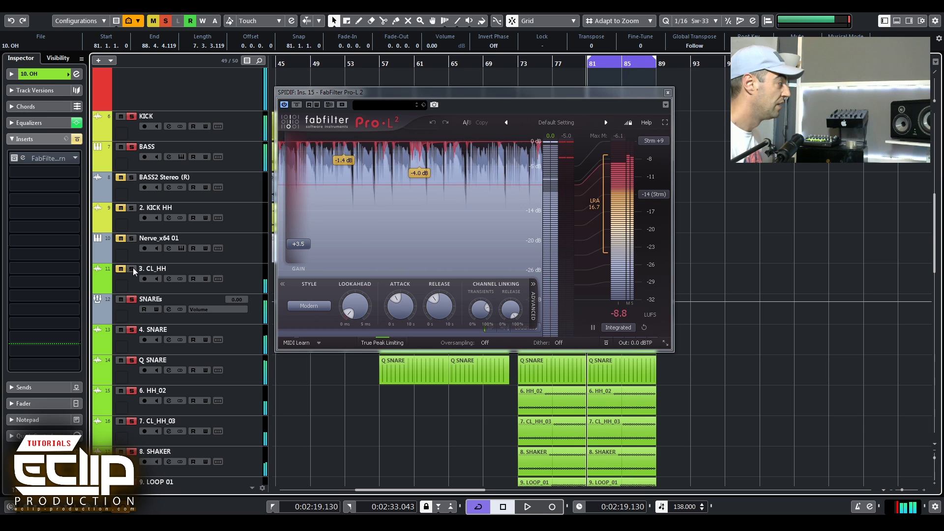
- Close the Pro-L 2 window, clear all solos and solo only the 3. CL_HH track
click(667, 93)
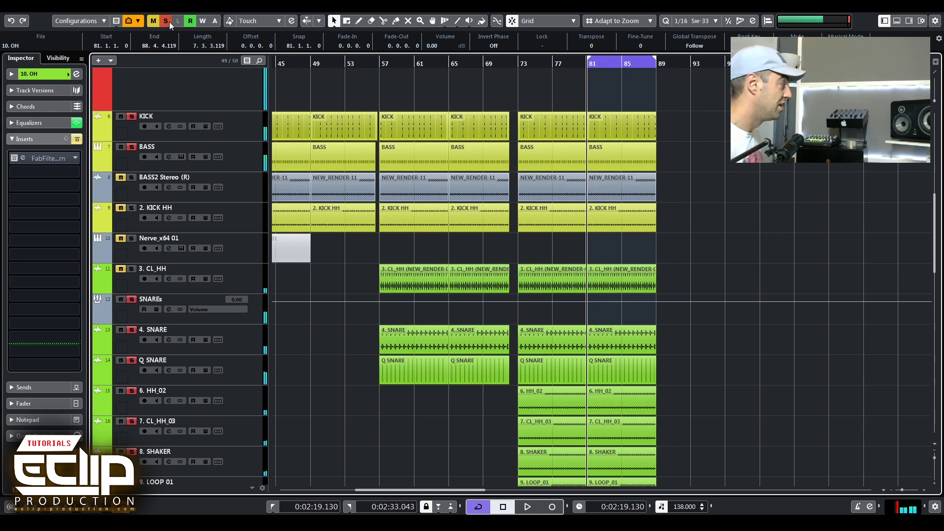
click(249, 276)
scroll(311, 284, down, 5)
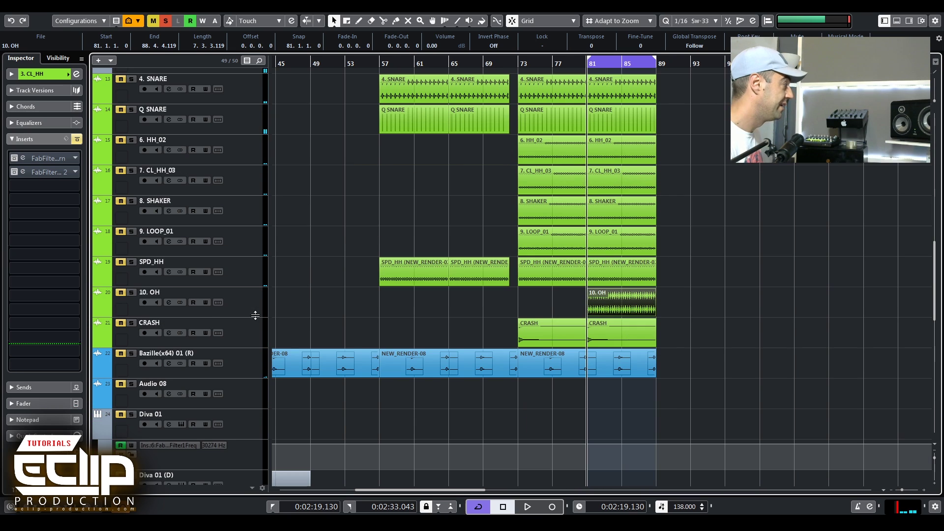
scroll(494, 240, up, 5)
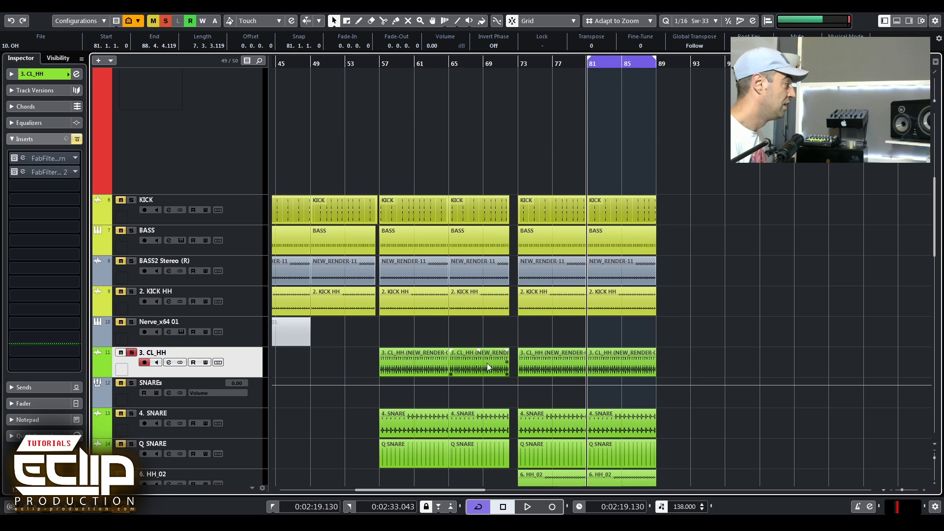
- Solo KICK and BASS together with 3. CL_HH and play the looped section at bar 81 to hear them combined
key(space)
key(space)
click(120, 200)
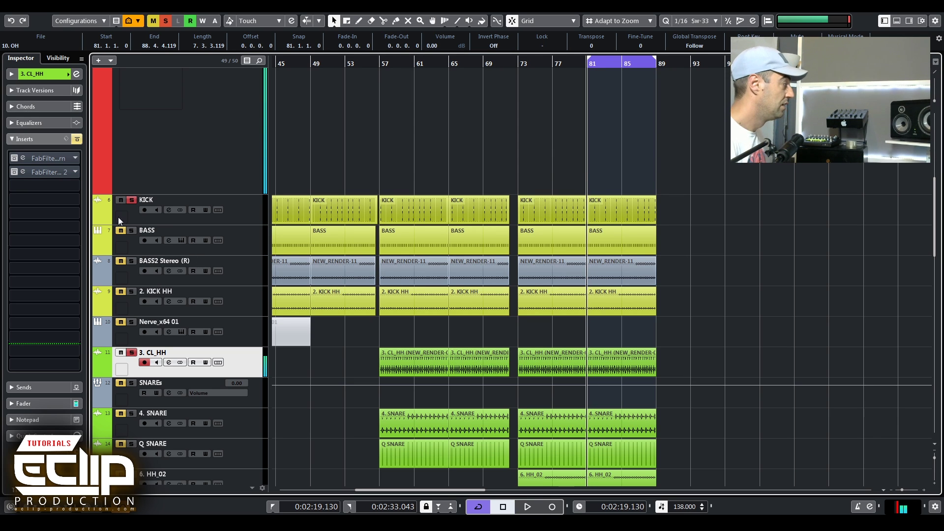
key(space)
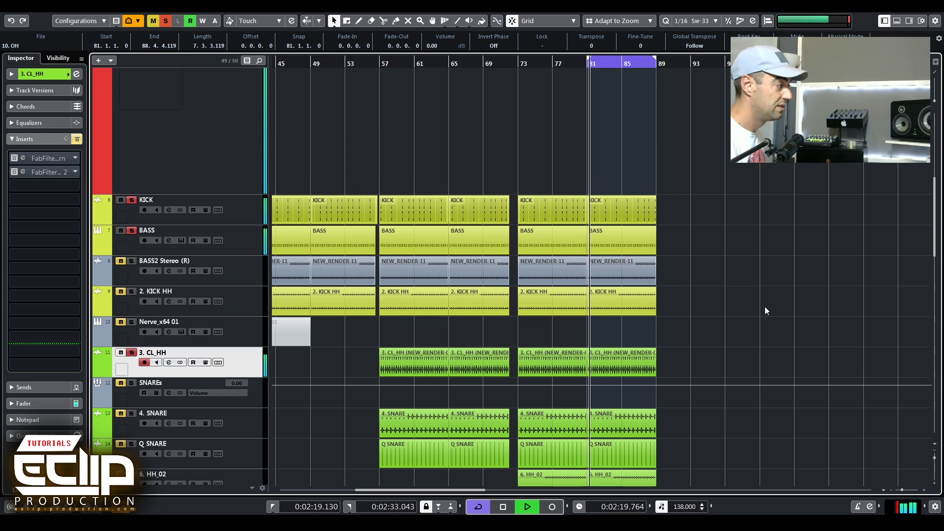
key(space)
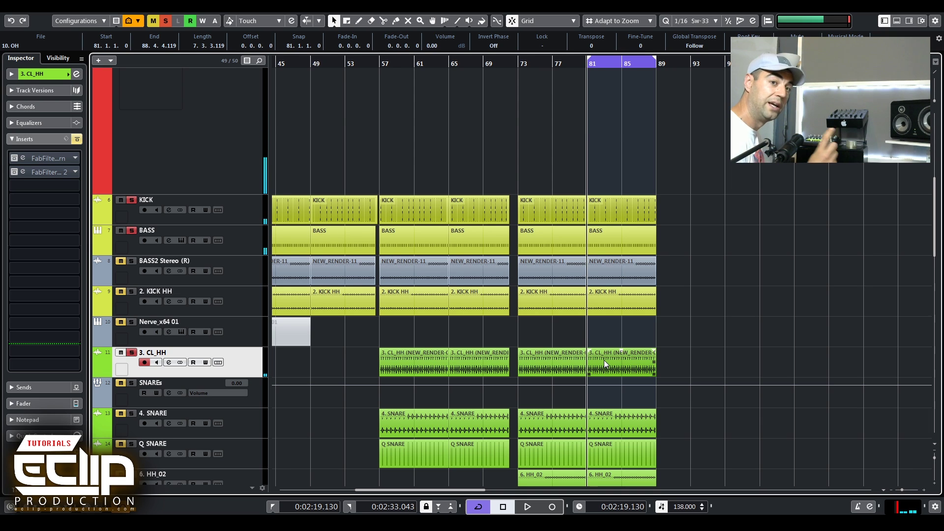
- Activate Saturn on 3. CL_HH, solo that track alone and play the loop to measure its channel peak level
scroll(639, 358, down, 3)
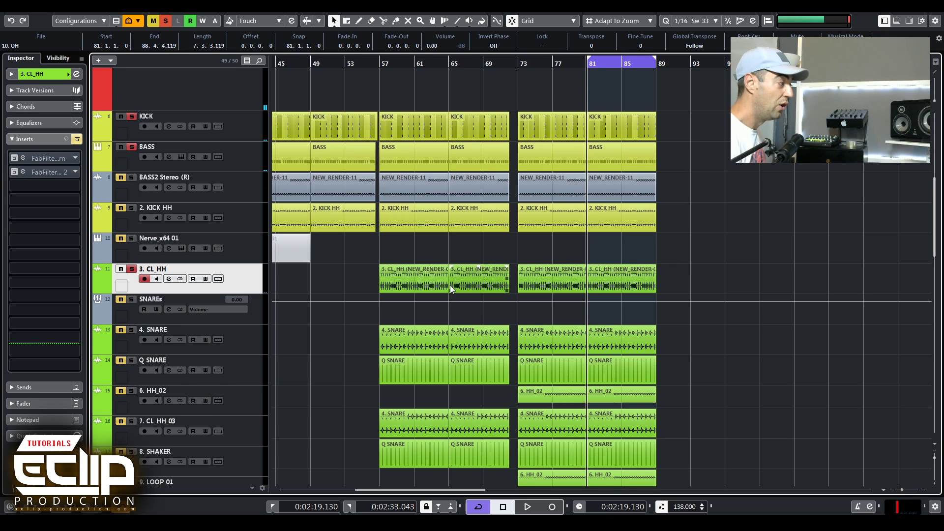
click(23, 157)
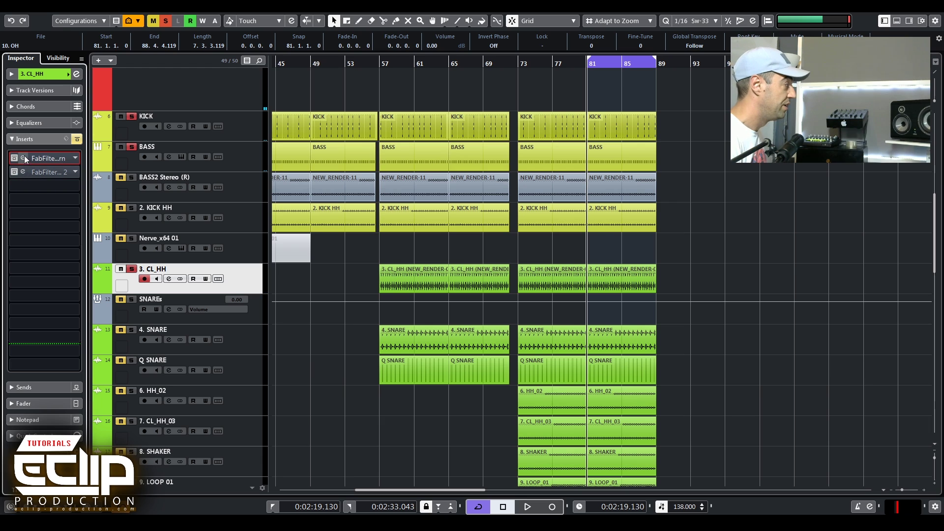
click(266, 100)
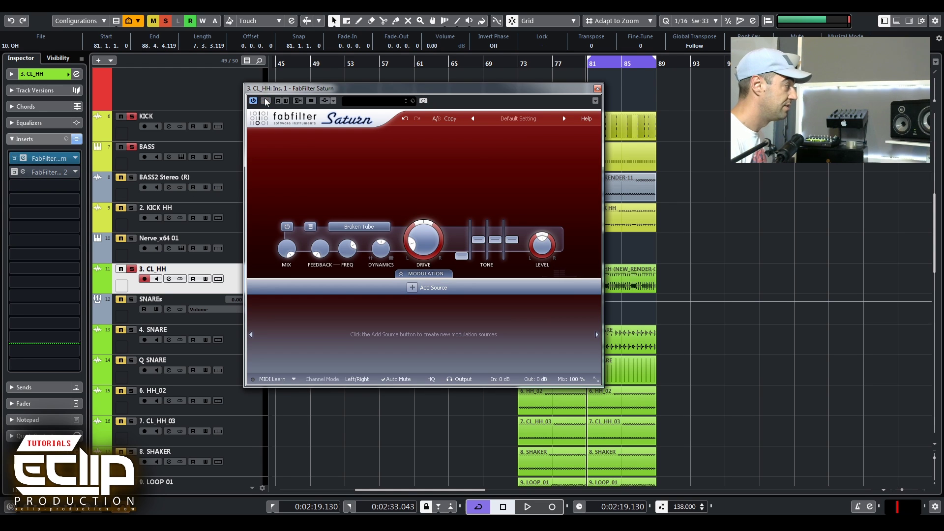
click(166, 20)
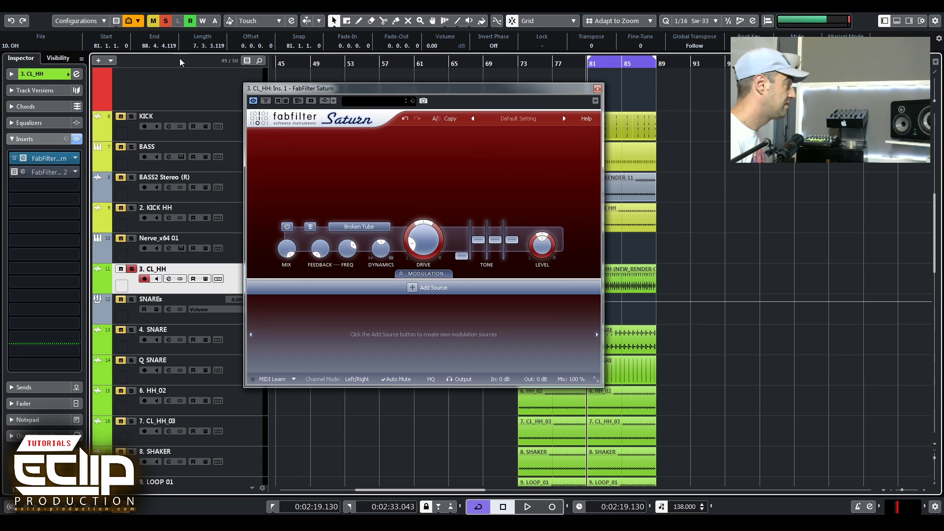
key(e)
click(739, 362)
key(space)
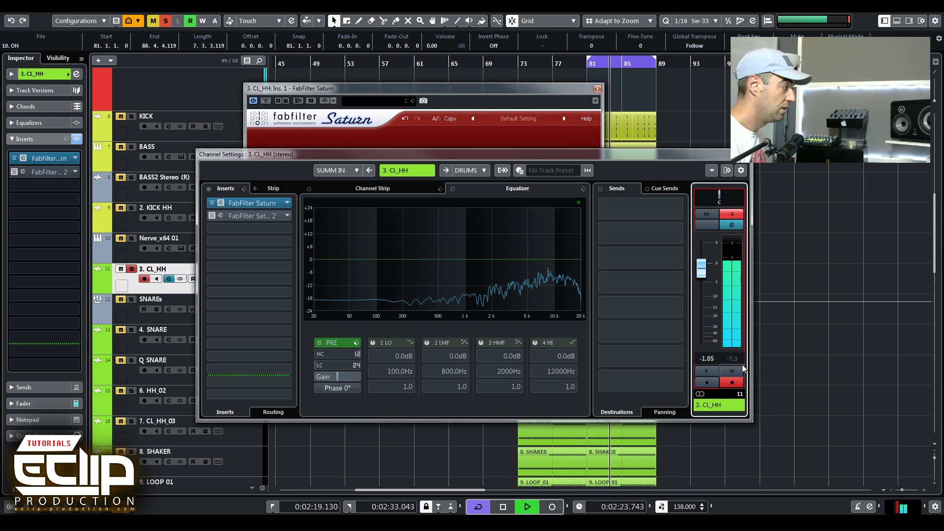
key(space)
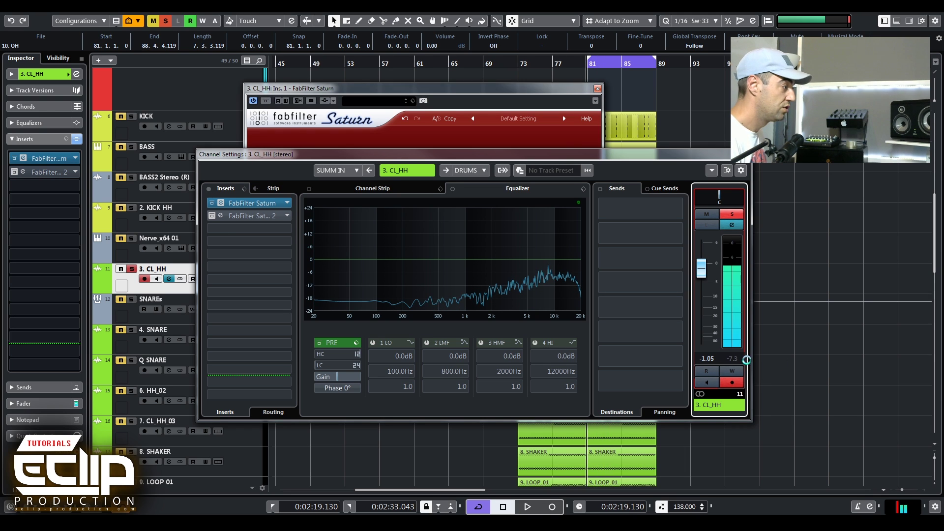
- Bypass Saturn on 3. CL_HH and play the loop to measure the unsaturated peak level
click(213, 206)
key(space)
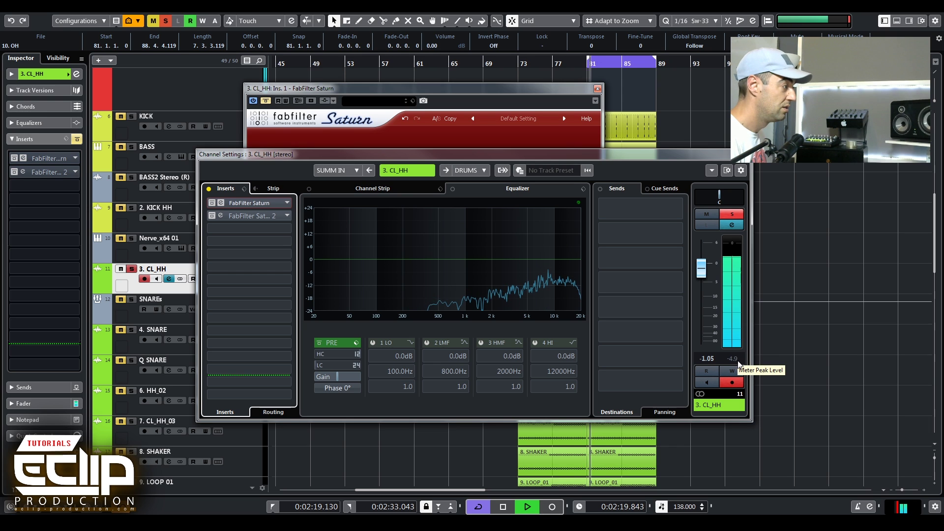
key(space)
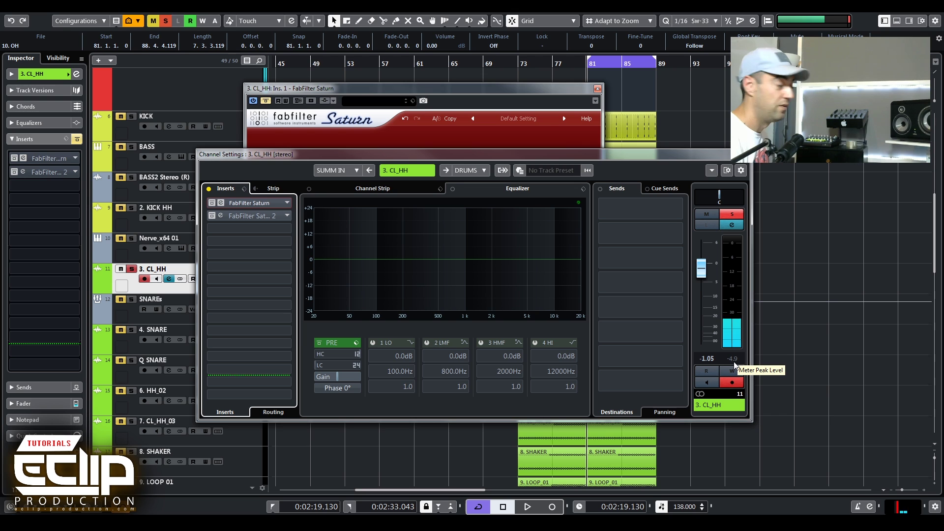
click(493, 95)
mouse_move(432, 244)
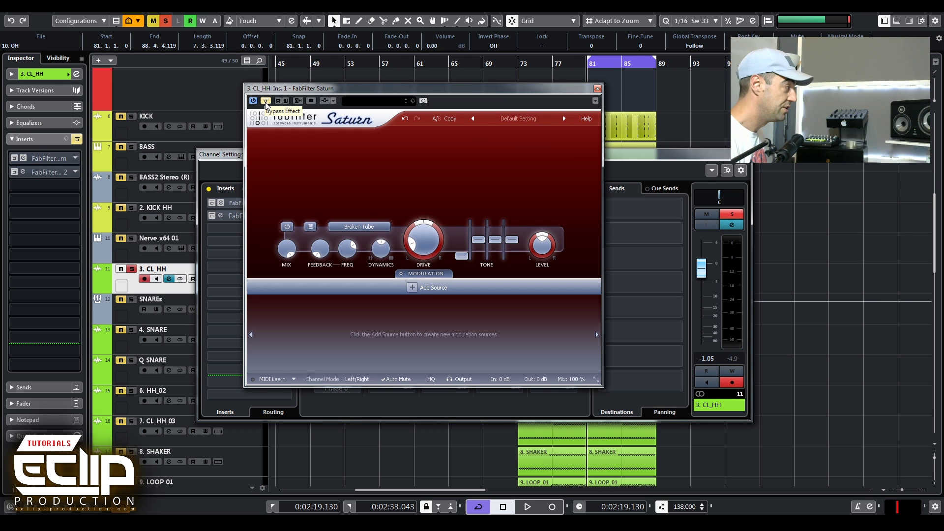
- Unsolo 3. CL_HH, solo 10. OH and play it with Saturn bypassed to measure its peak level
key(s)
scroll(152, 269, down, 5)
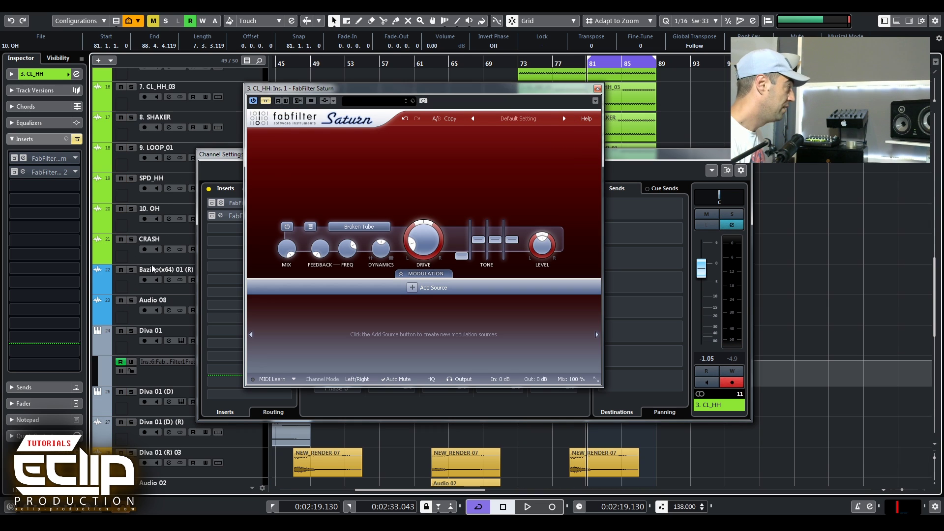
click(133, 223)
key(s)
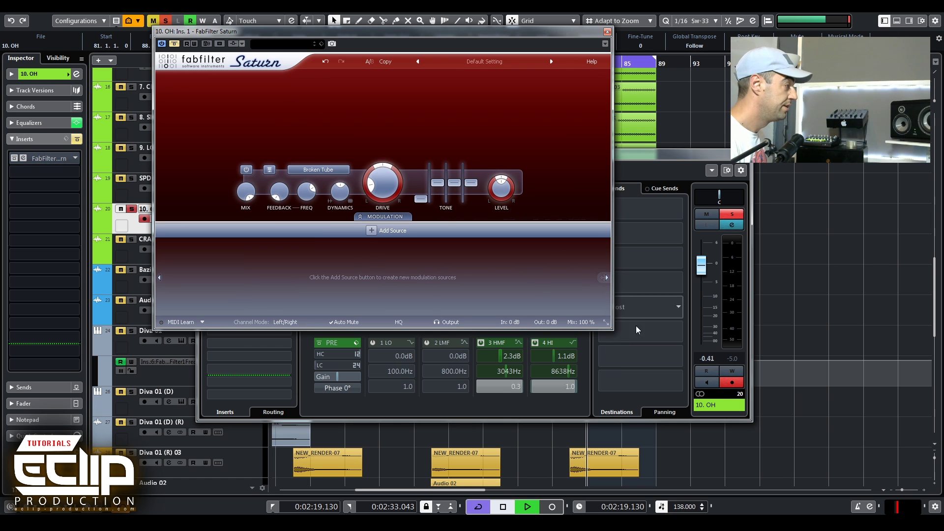
click(745, 366)
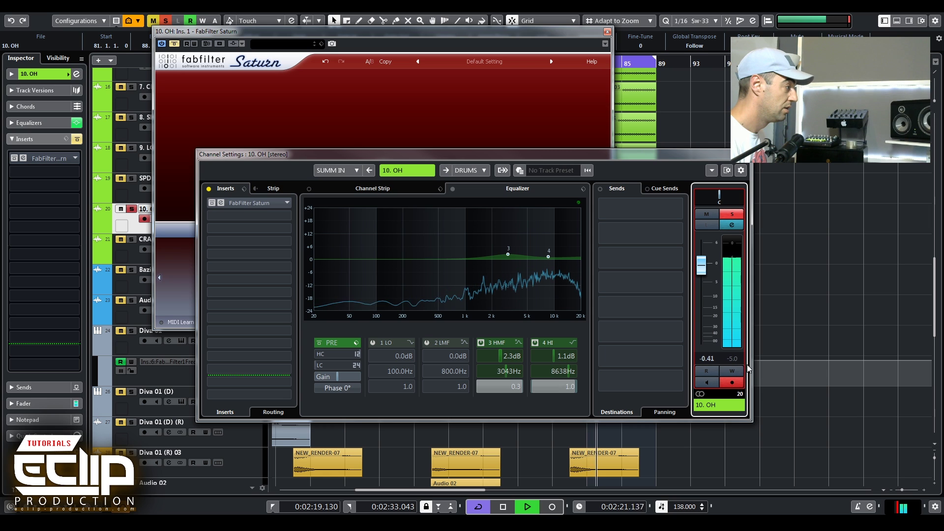
key(space)
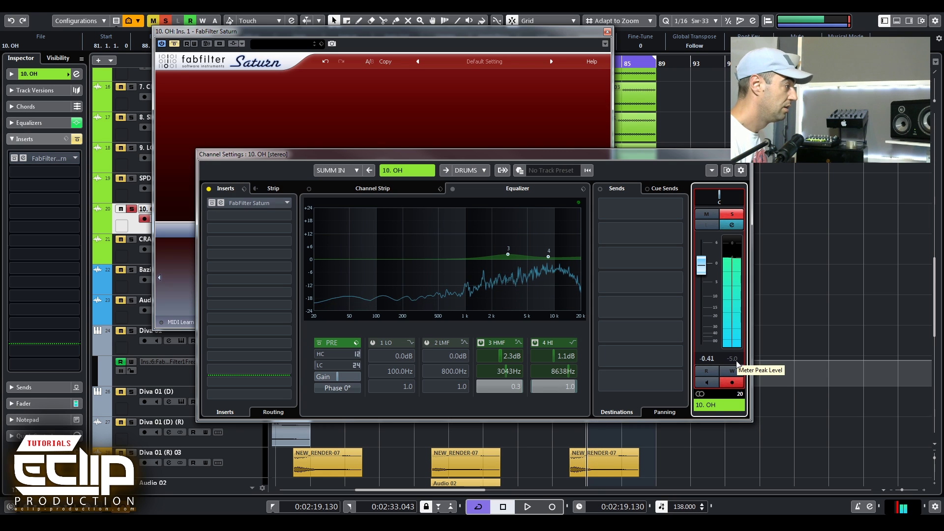
- Activate Saturn on 10. OH and play the loop to measure the saturated peak level
click(175, 45)
key(space)
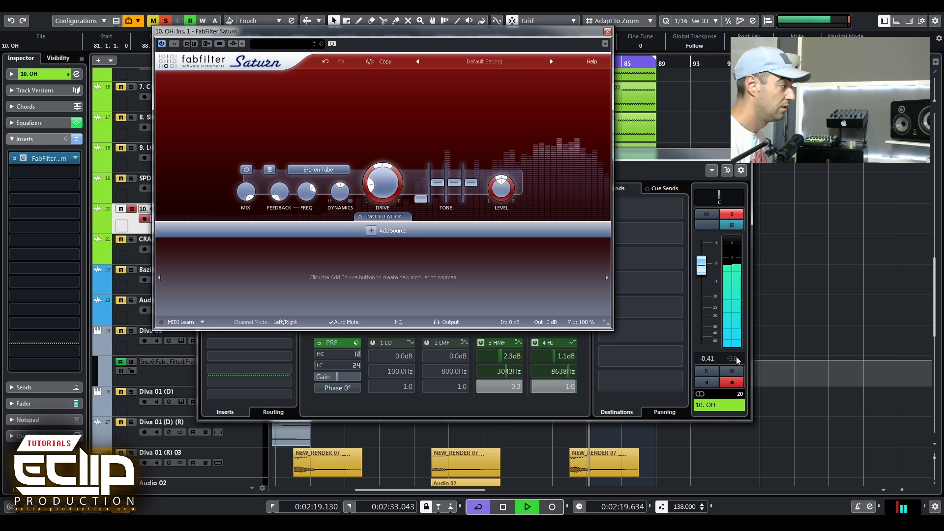
click(736, 360)
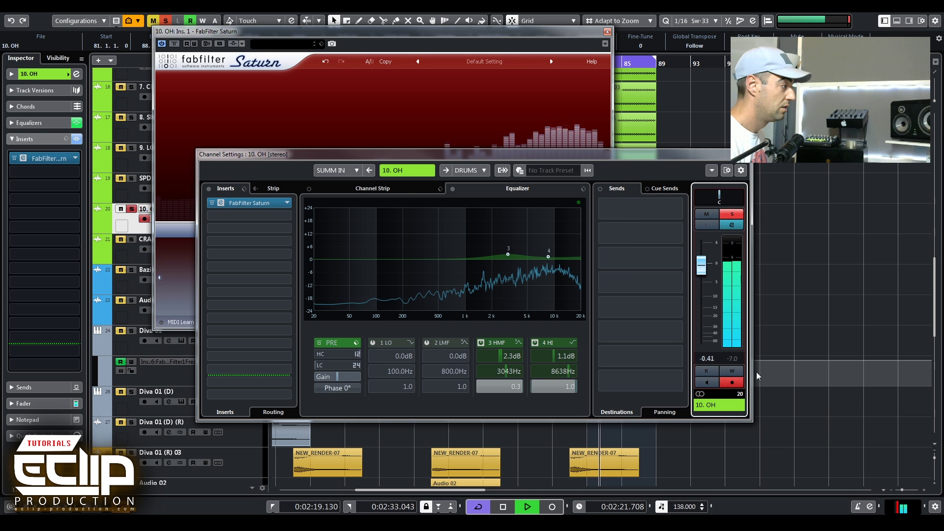
key(space)
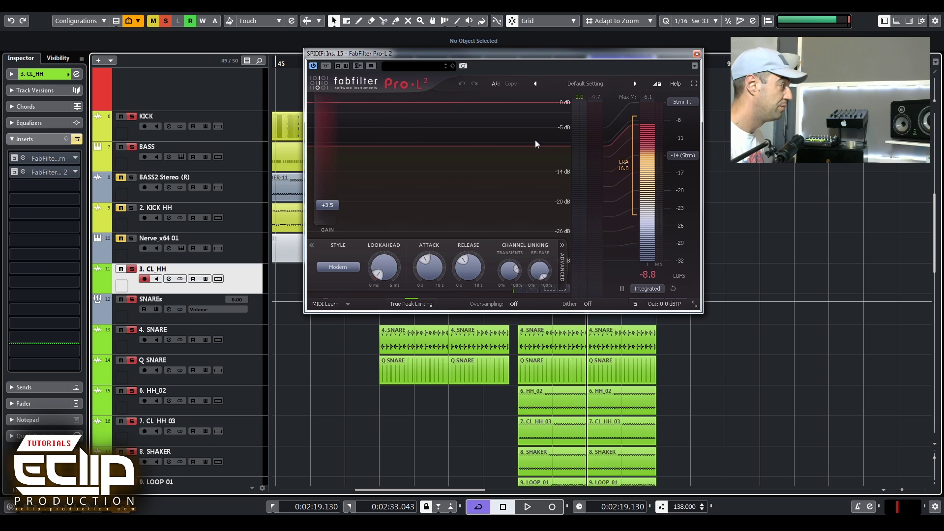
- Play the kick, bass and drum tracks together to read the Pro-L 2 limiter's gain reduction
key(space)
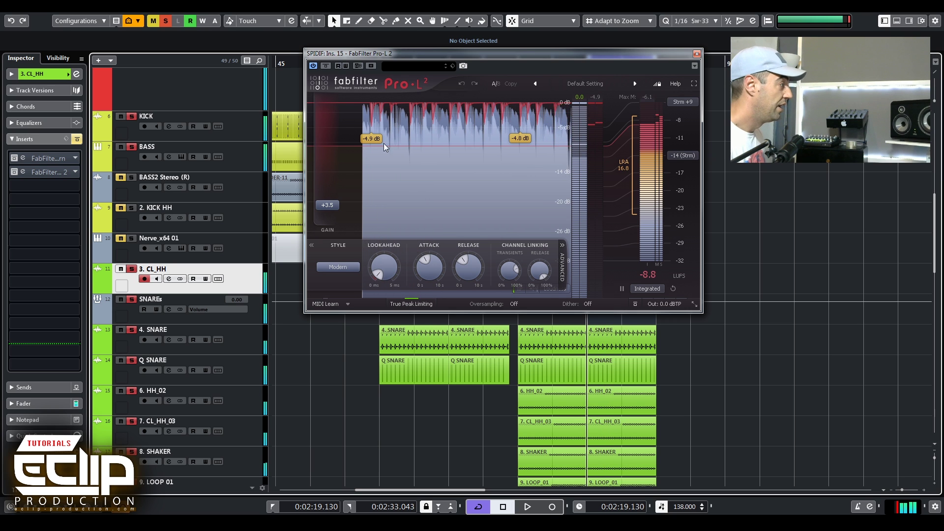
key(space)
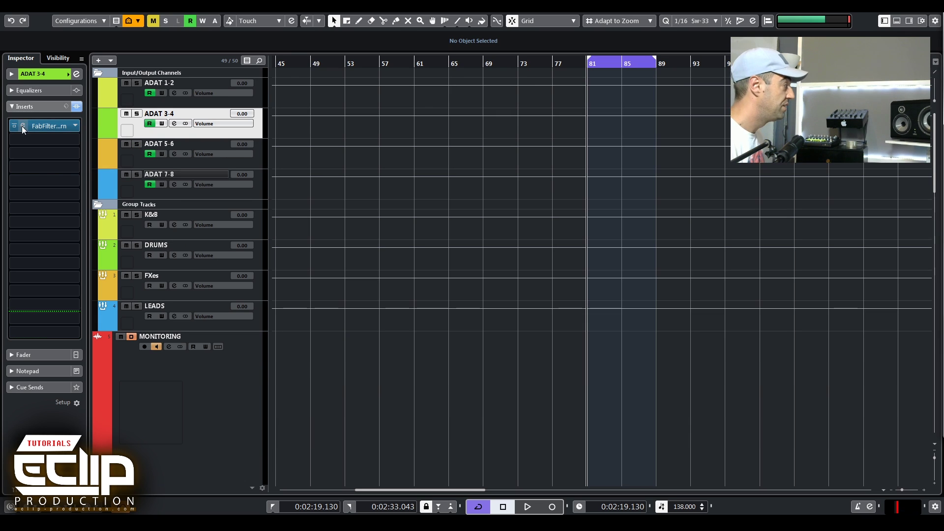
- Open Saturn on the ADAT 3-4 channel, solo the channel and open its channel settings
click(22, 126)
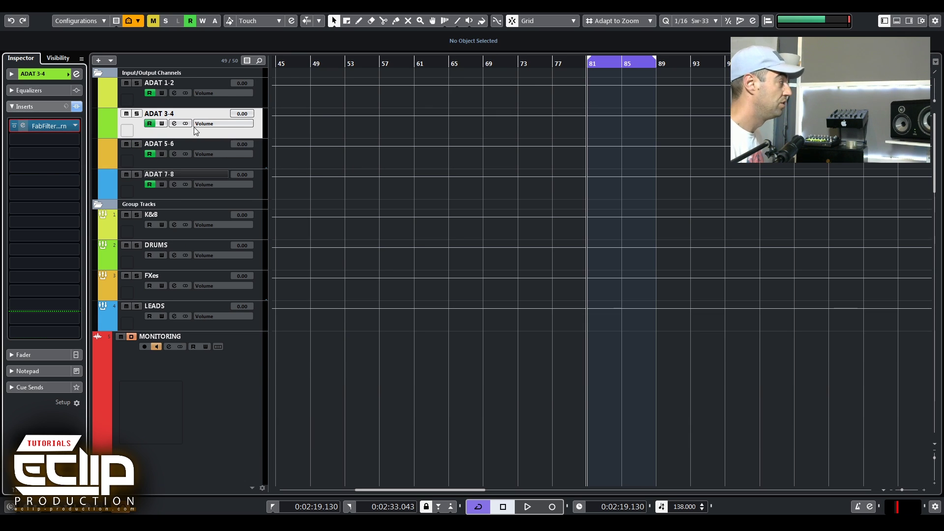
drag(237, 101, 470, 106)
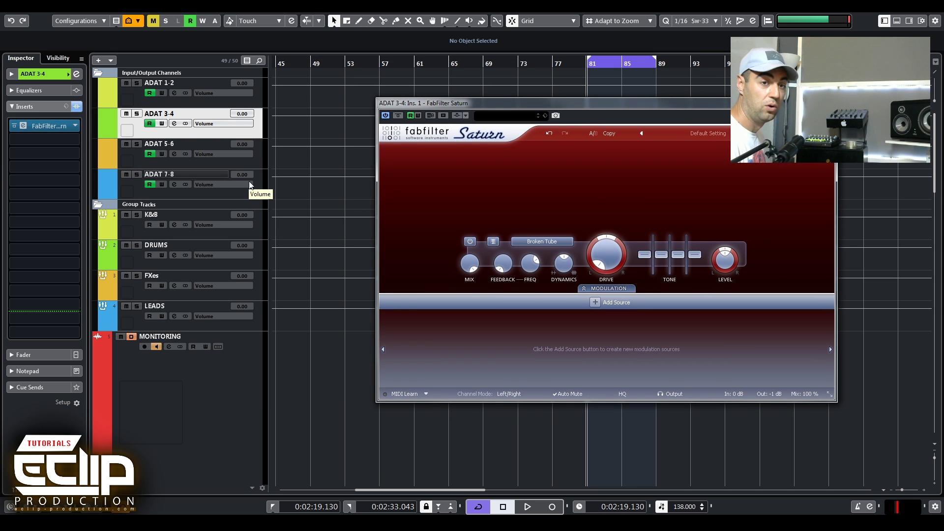
key(s)
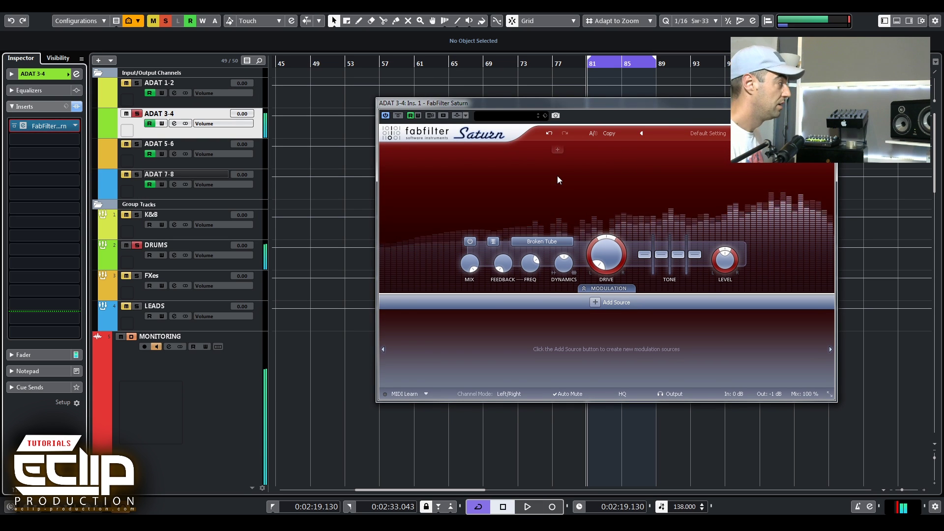
key(e)
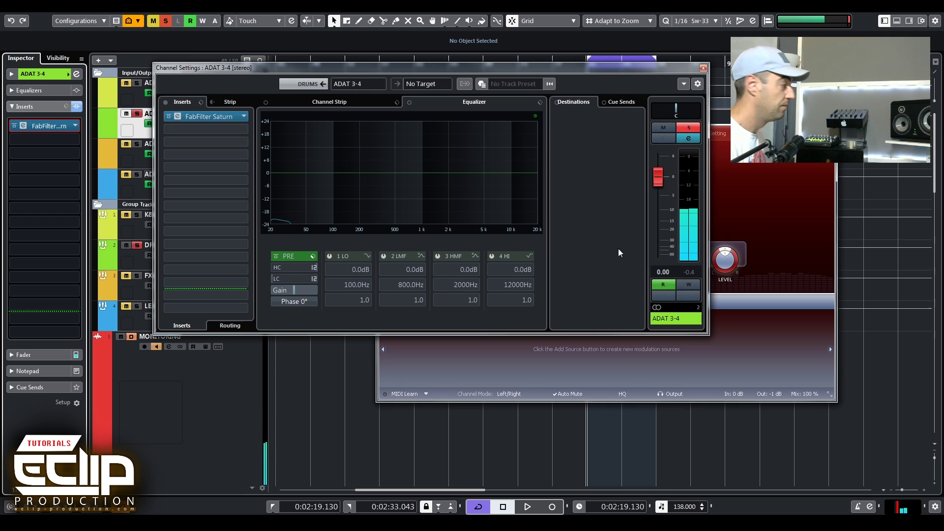
- Bypass Saturn on ADAT 3-4 and play the drums to measure the channel's peak level
click(169, 116)
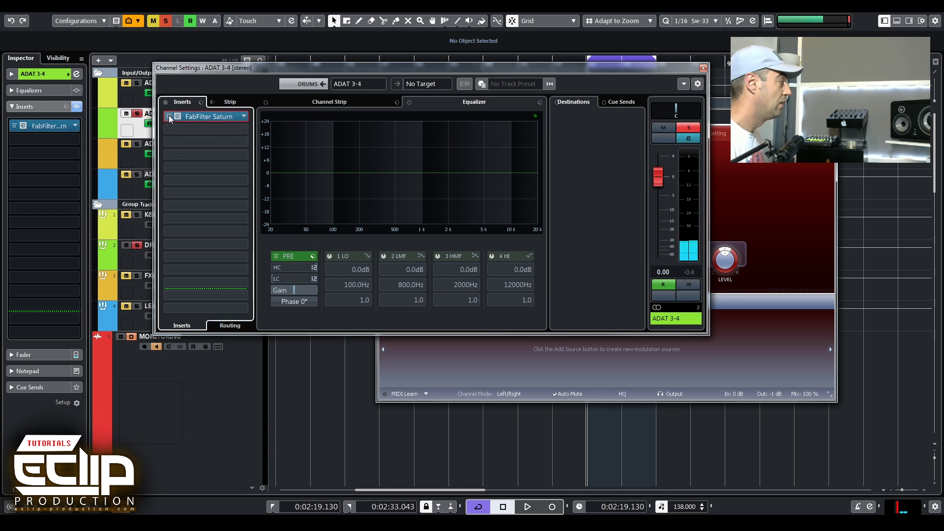
key(space)
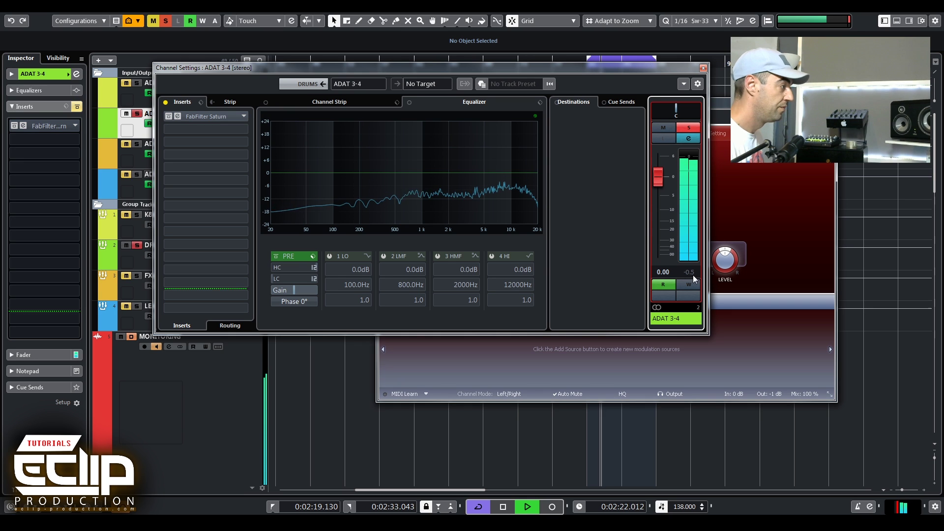
key(space)
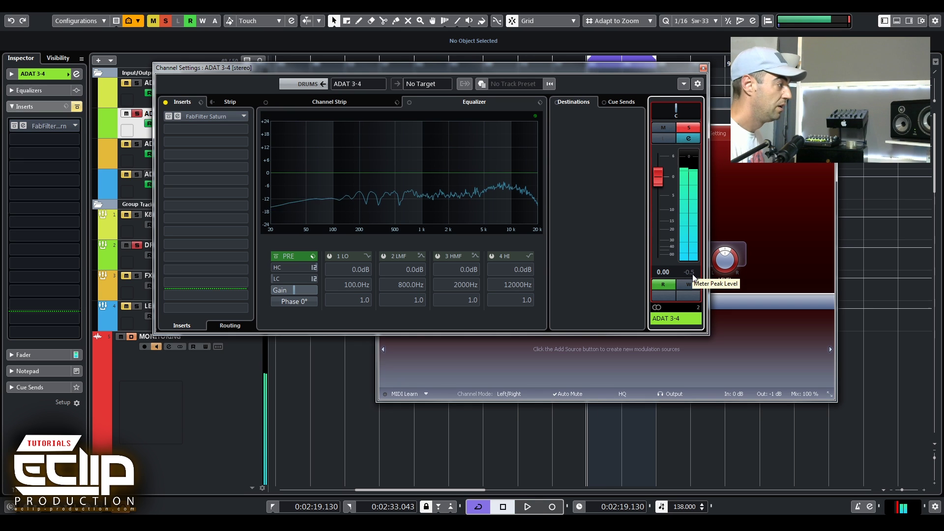
- Reactivate Saturn on ADAT 3-4 and play the drums to measure the saturated peak level
click(168, 119)
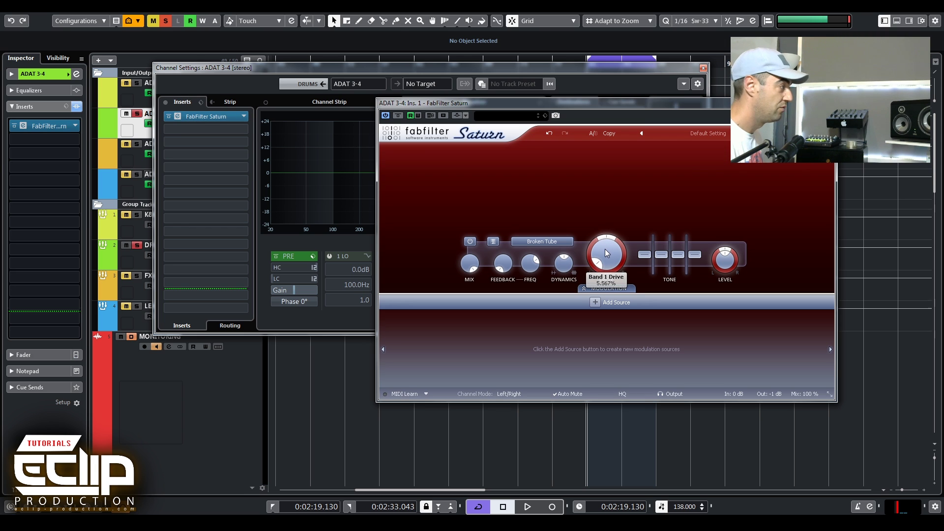
key(space)
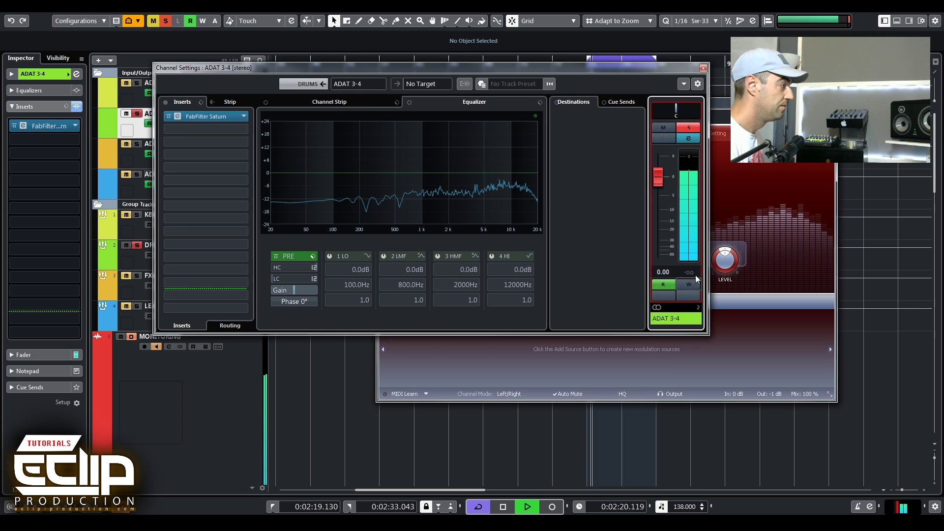
key(space)
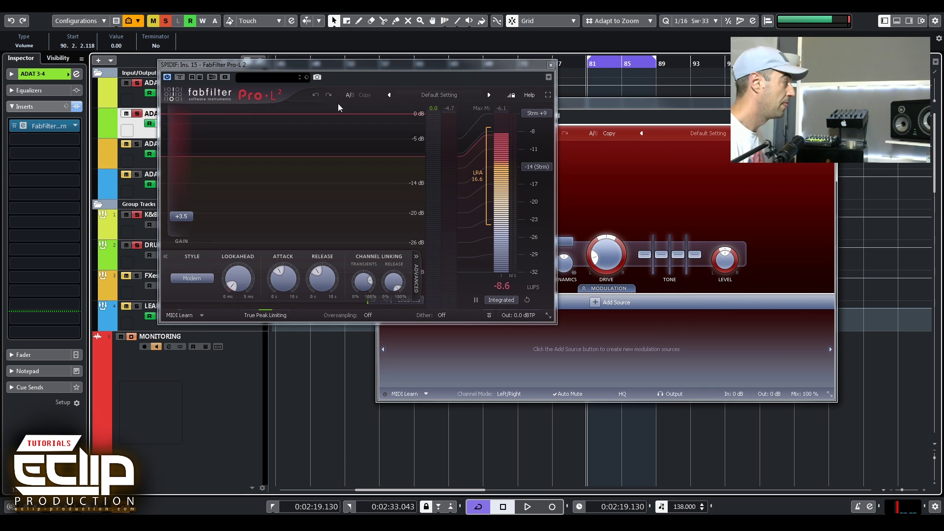
- Bypass Saturn on ADAT 3-4 and play the soloed mix to read the gain reduction in Pro-L 2
click(647, 101)
click(398, 117)
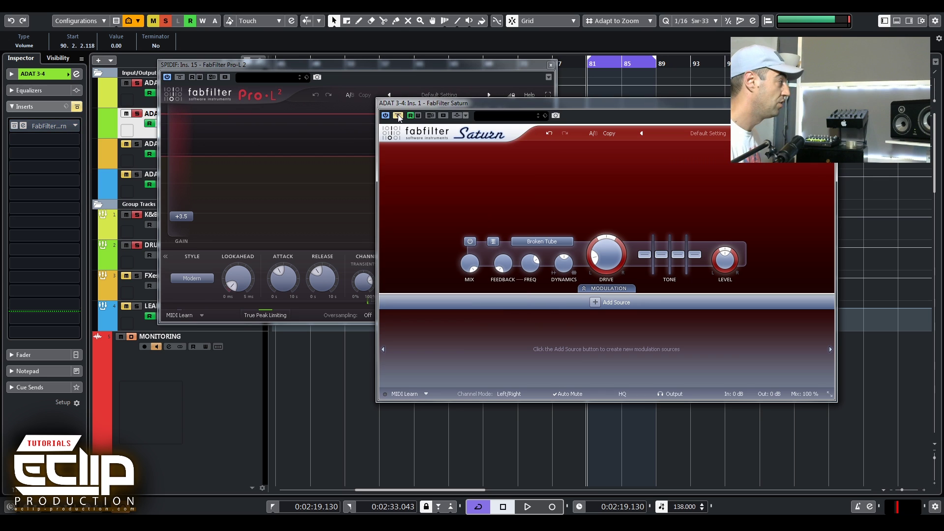
key(space)
click(344, 69)
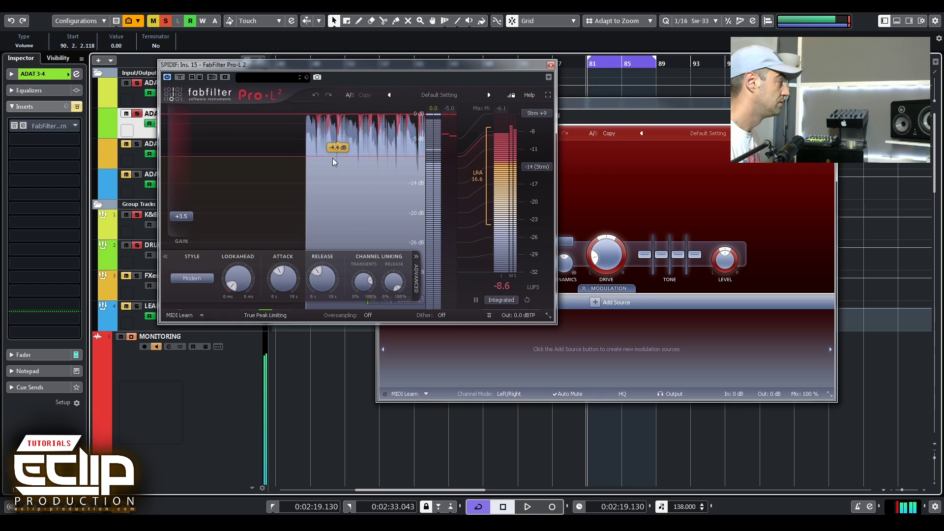
key(space)
- Reactivate Saturn on ADAT 3-4 and play the soloed mix to compare the Pro-L 2 gain reduction
click(399, 116)
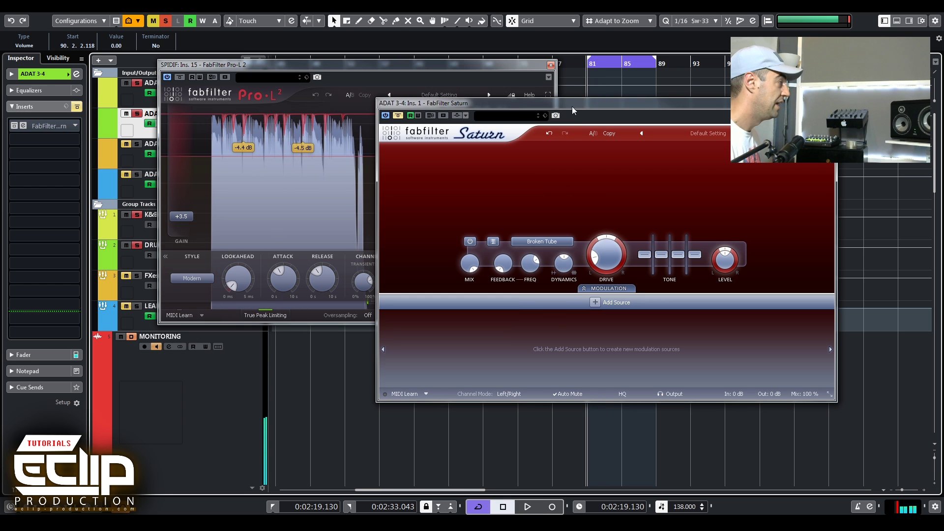
key(space)
click(347, 106)
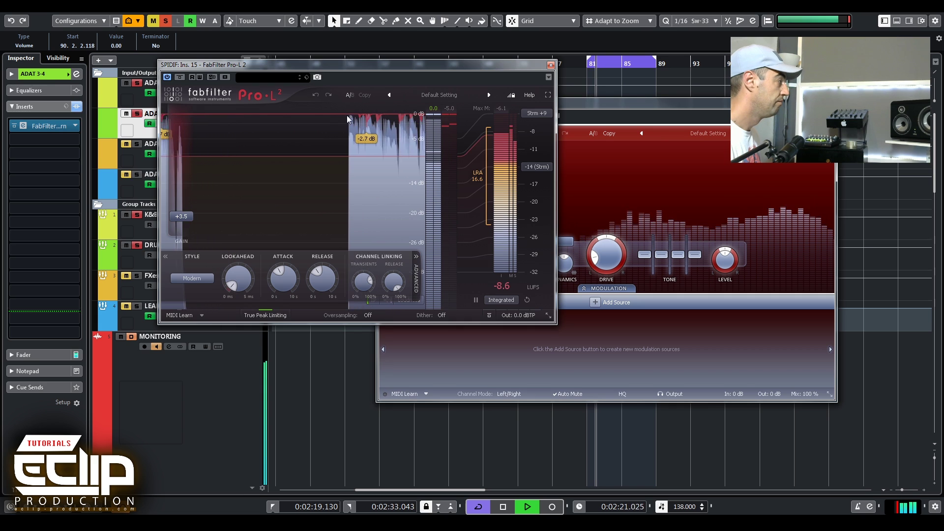
key(space)
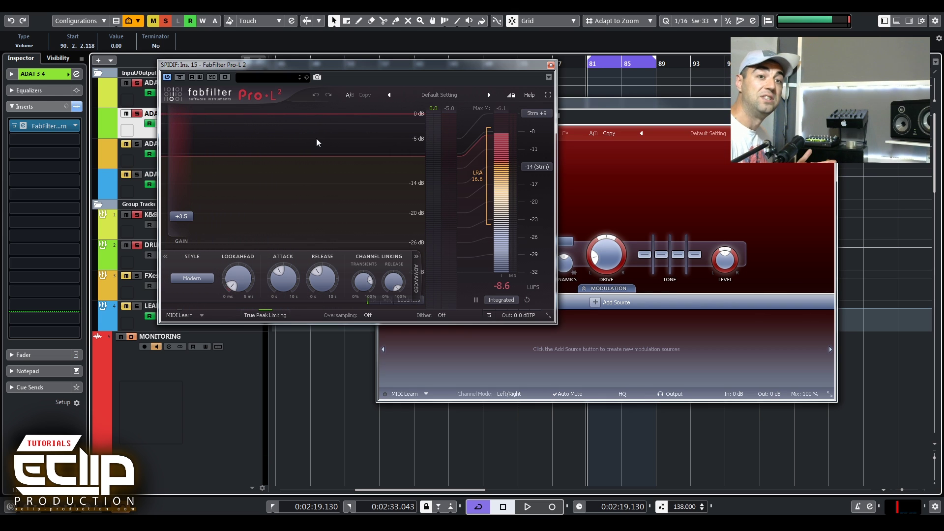
- Bring the ADAT 3-4 Saturn window forward and check its Band 1 Drive value
click(631, 108)
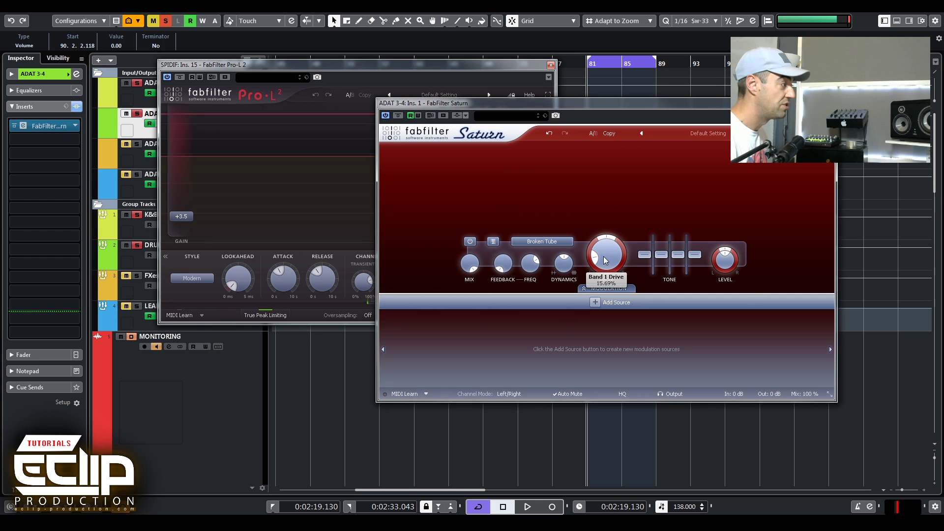
mouse_move(605, 260)
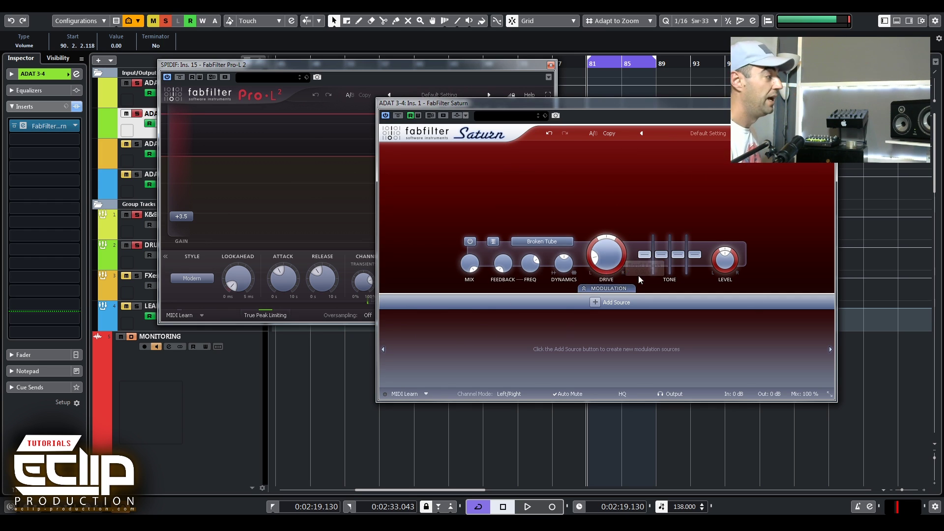